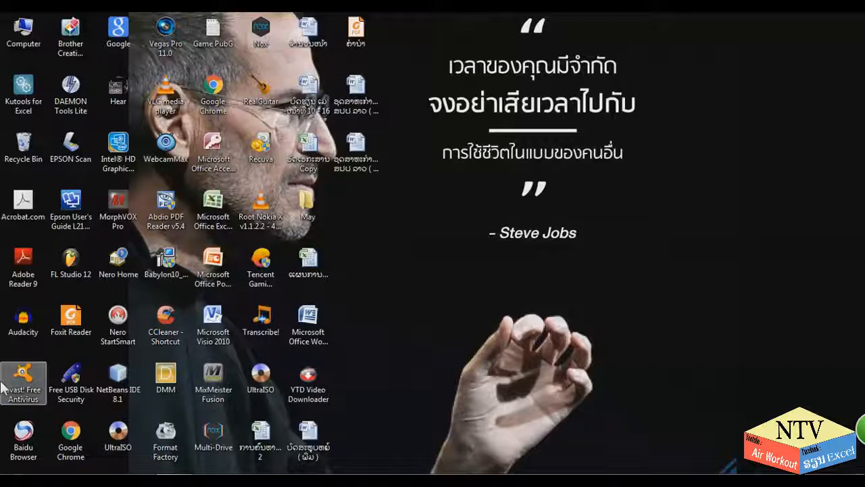
# Create a desktop shortcut for Microsoft Office Word 2007 from the installed Microsoft Office programs.
pyautogui.click(10, 473)
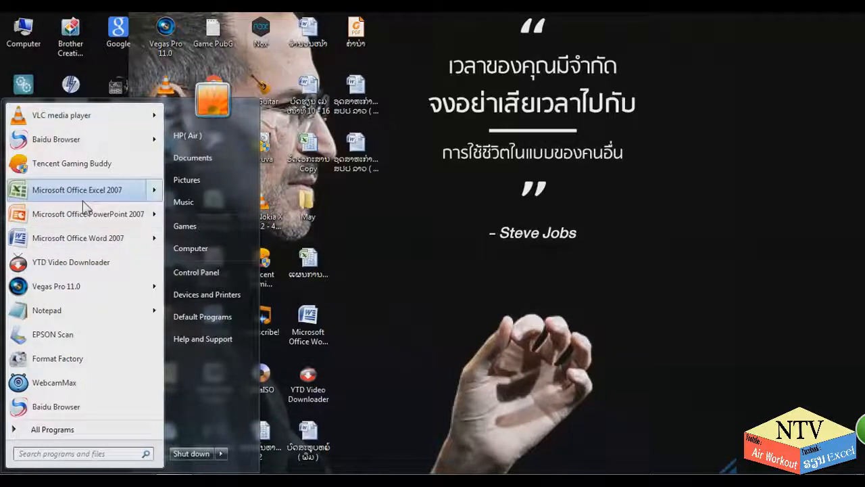
pyautogui.click(44, 430)
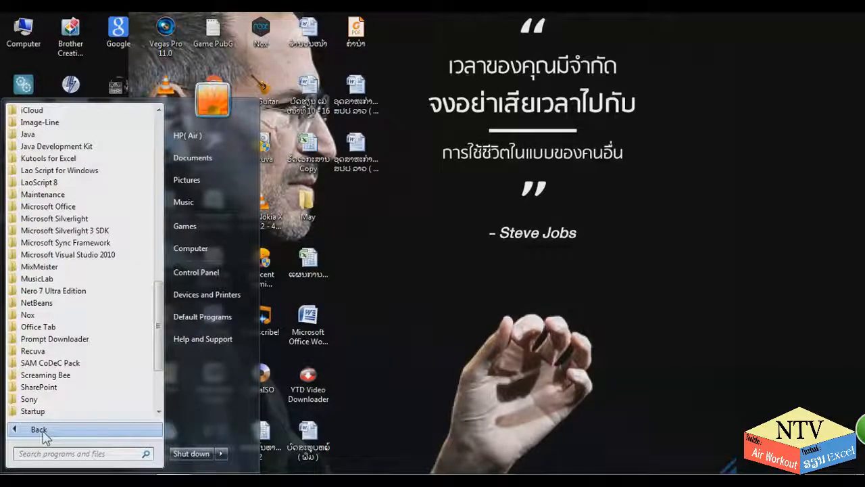
pyautogui.moveTo(157, 328); pyautogui.dragTo(159, 304)
pyautogui.click(58, 304)
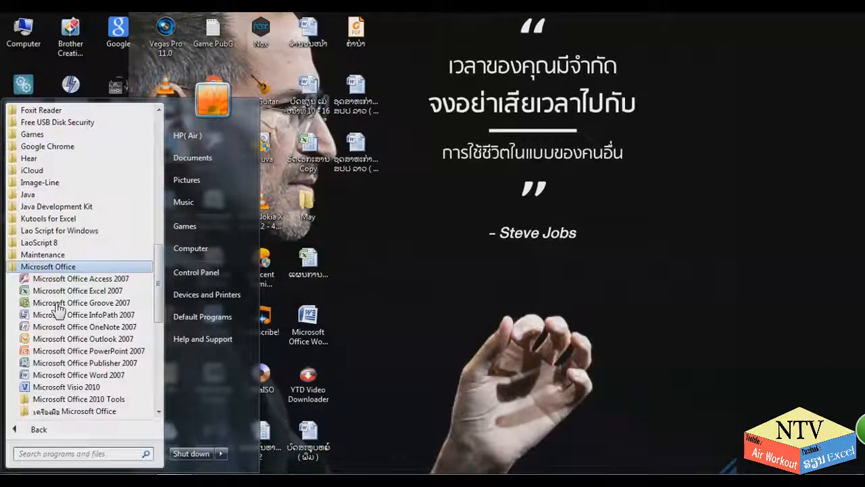
pyautogui.moveTo(161, 262); pyautogui.dragTo(163, 296)
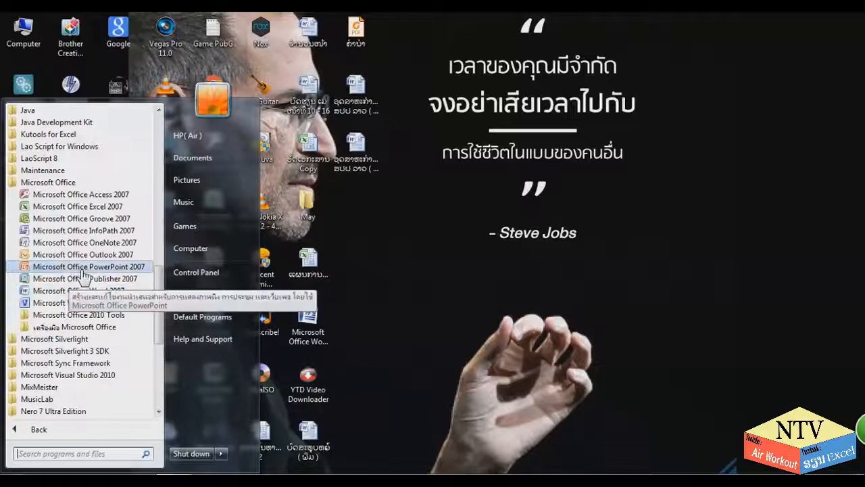
pyautogui.rightClick(86, 293)
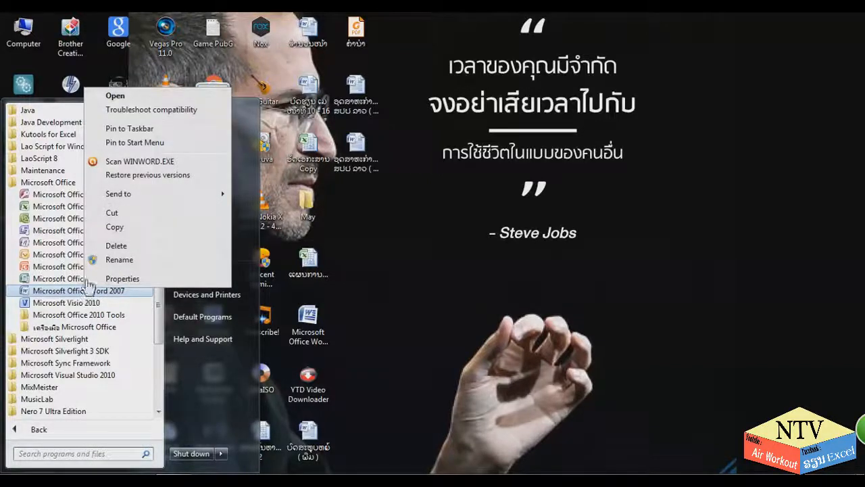
pyautogui.moveTo(169, 198)
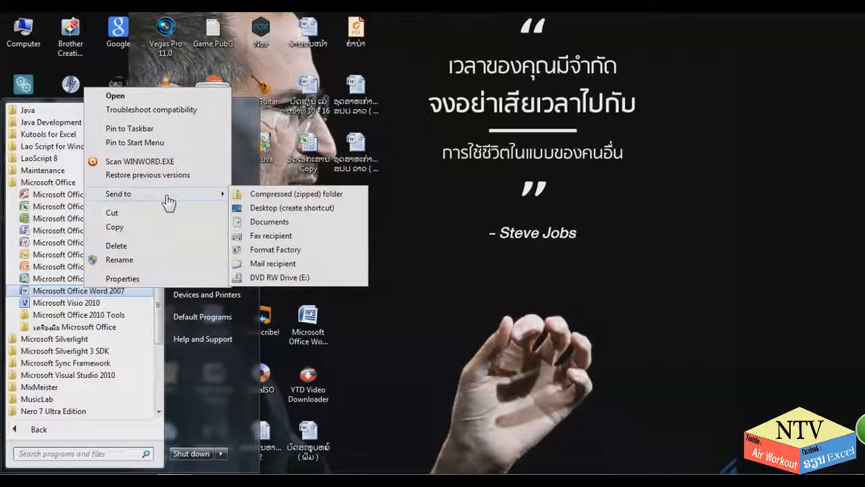
pyautogui.click(295, 207)
pyautogui.click(449, 245)
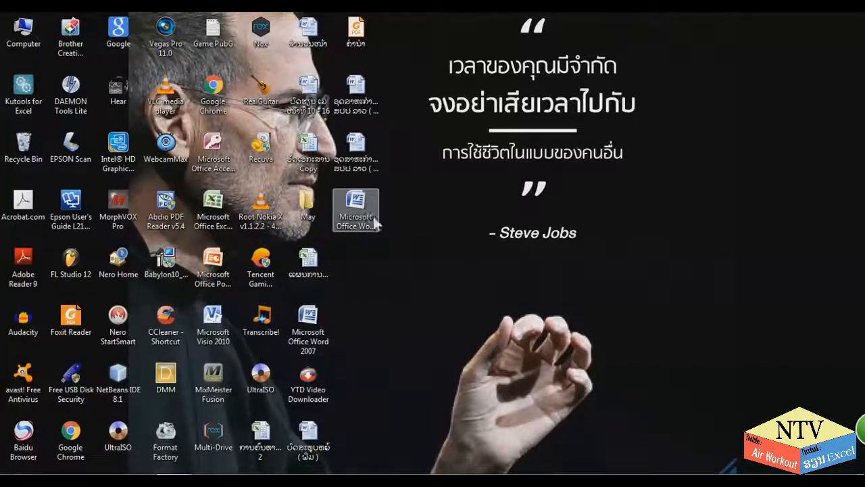
# Delete the duplicate Microsoft Office Word 2007 (2) shortcut from the desktop.
pyautogui.click(363, 212)
pyautogui.click(295, 333)
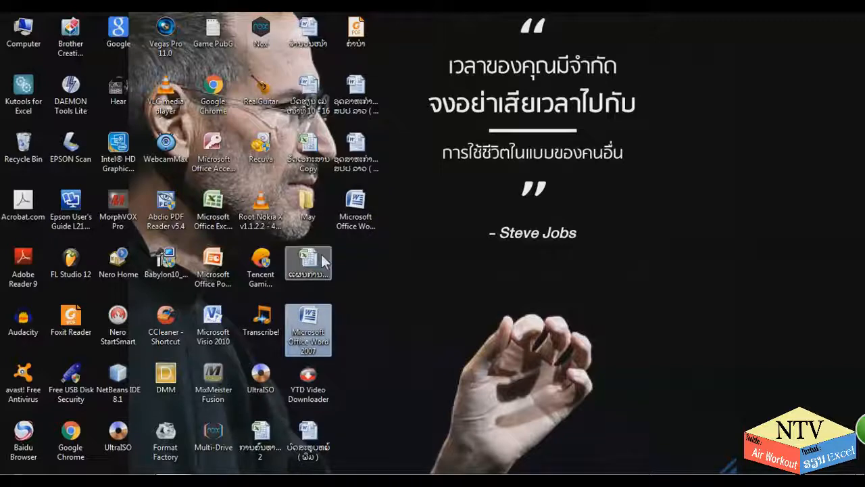
pyautogui.click(355, 211)
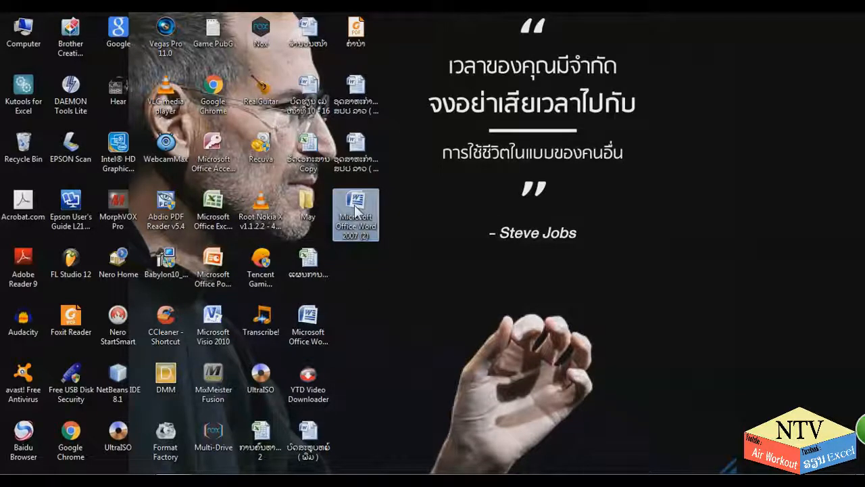
pyautogui.press('Delete')
pyautogui.press('Return')
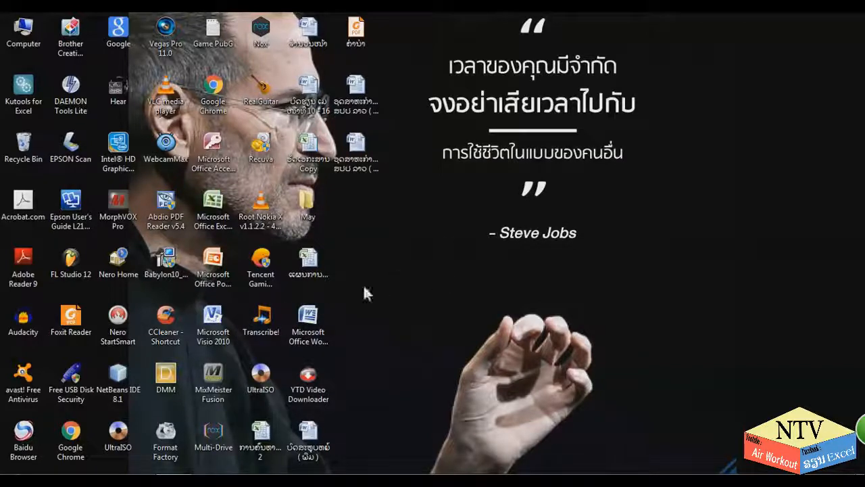
# Open Microsoft Word with a blank document from its desktop shortcut.
pyautogui.click(316, 323)
pyautogui.doubleClick(316, 319)
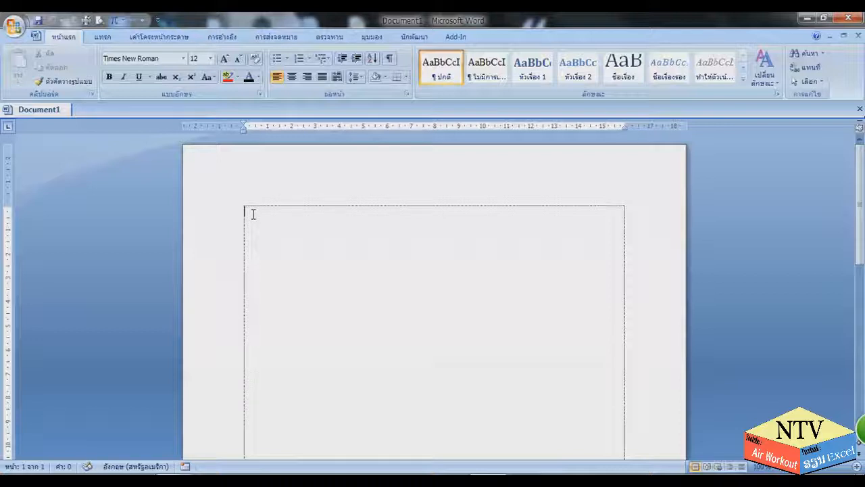
pyautogui.click(183, 59)
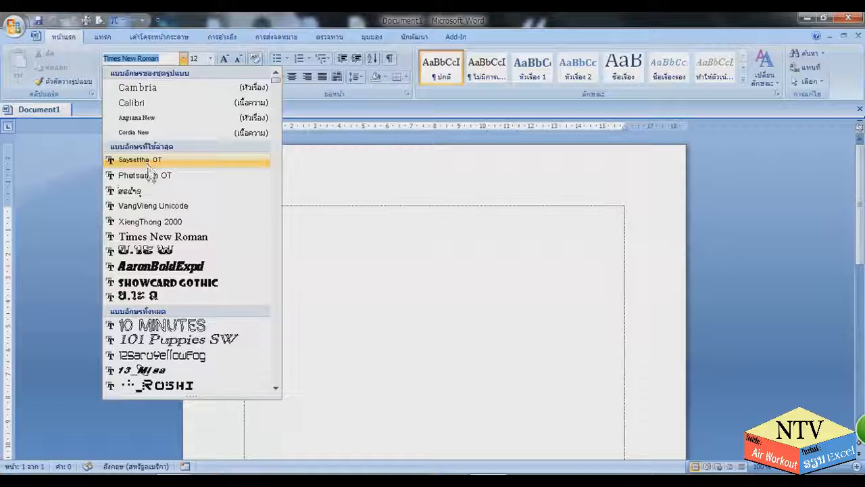
pyautogui.click(217, 12)
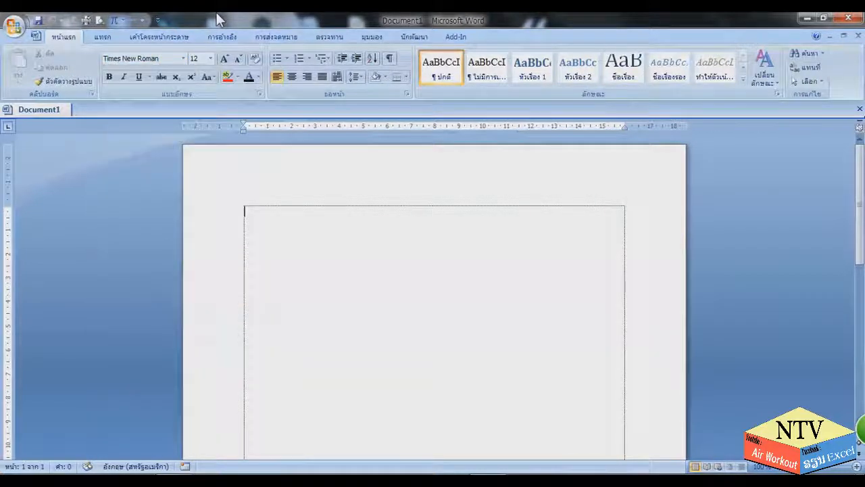
pyautogui.click(211, 59)
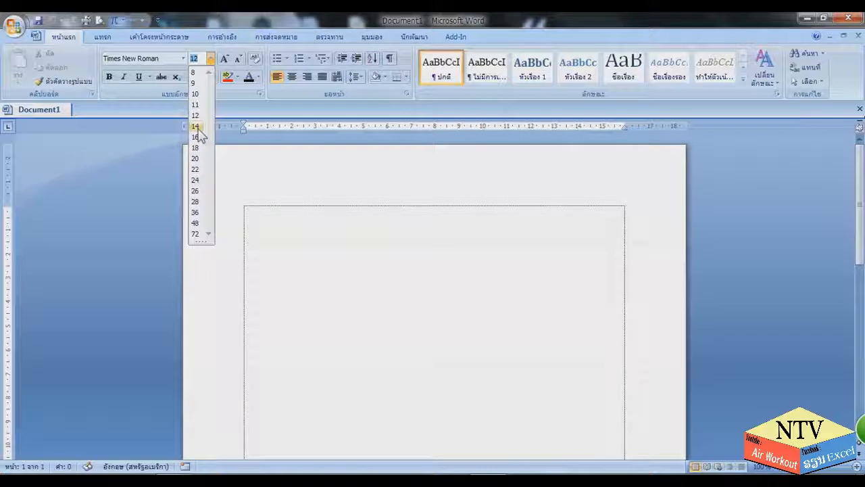
pyautogui.click(295, 192)
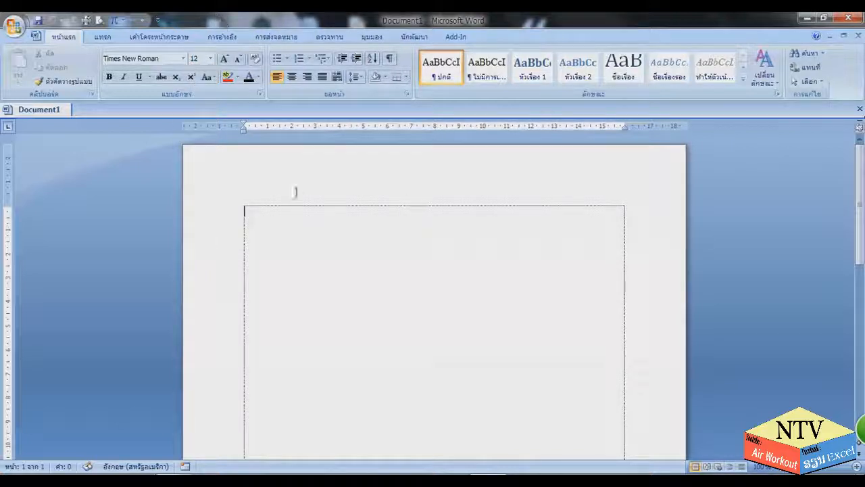
# Switch the input language to Lao, enter the heading "ບົດທີ" on the first line and centre it.
pyautogui.hotkey('alt', 'shift')
pyautogui.write('ບົ')
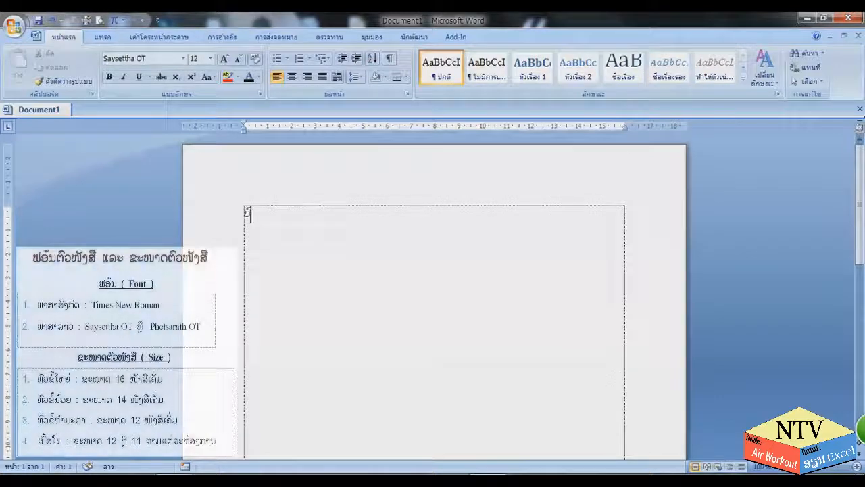
pyautogui.write('ດທີ')
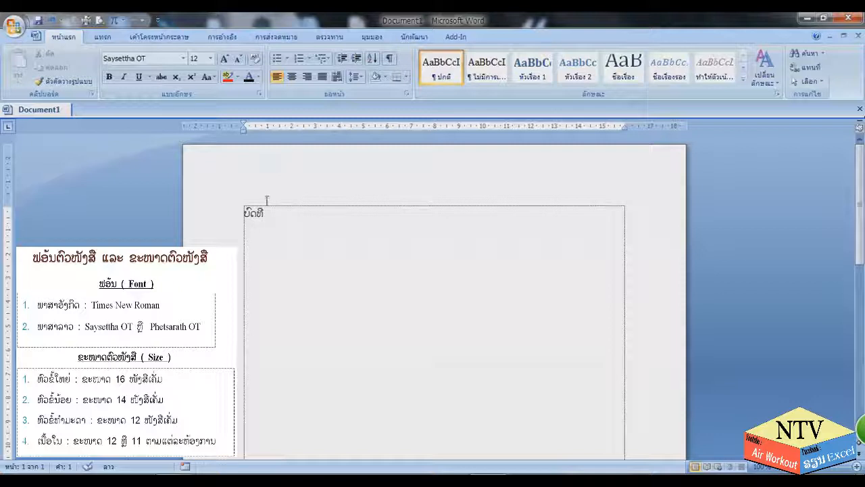
pyautogui.click(291, 78)
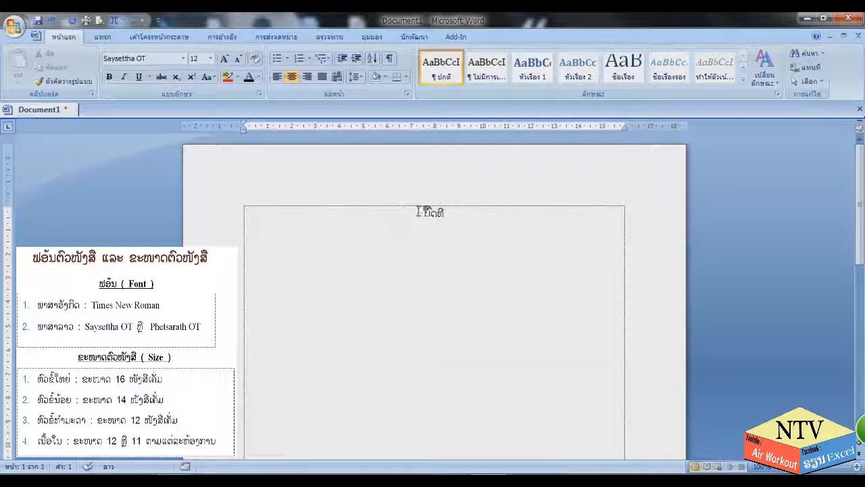
# Format the heading "ບົດທີ" as 18 pt bold.
pyautogui.moveTo(425, 213); pyautogui.dragTo(453, 215)
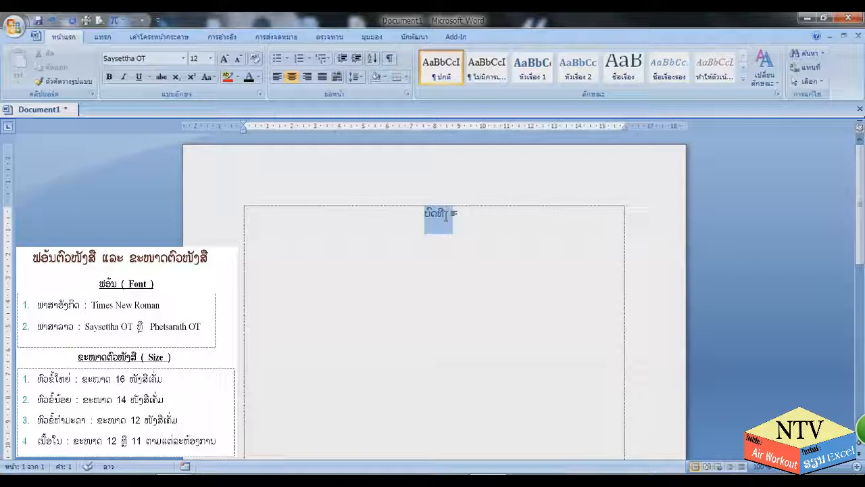
pyautogui.click(210, 59)
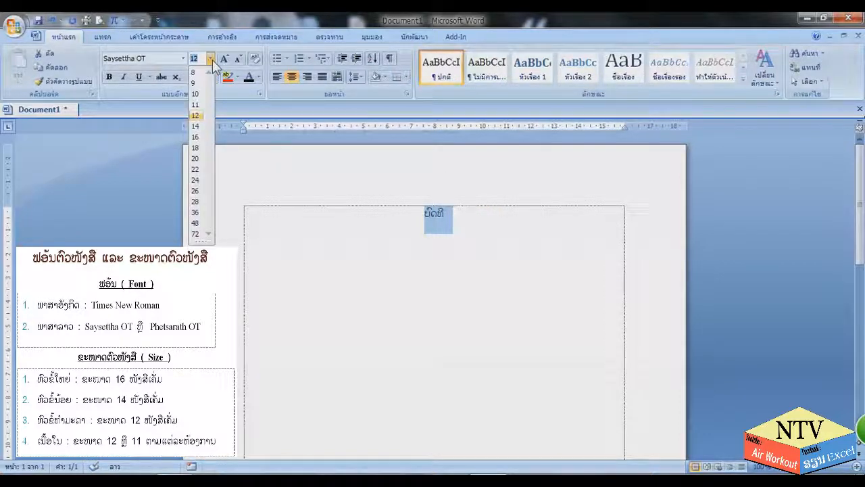
pyautogui.click(212, 60)
pyautogui.click(224, 60)
pyautogui.click(224, 60)
pyautogui.click(225, 60)
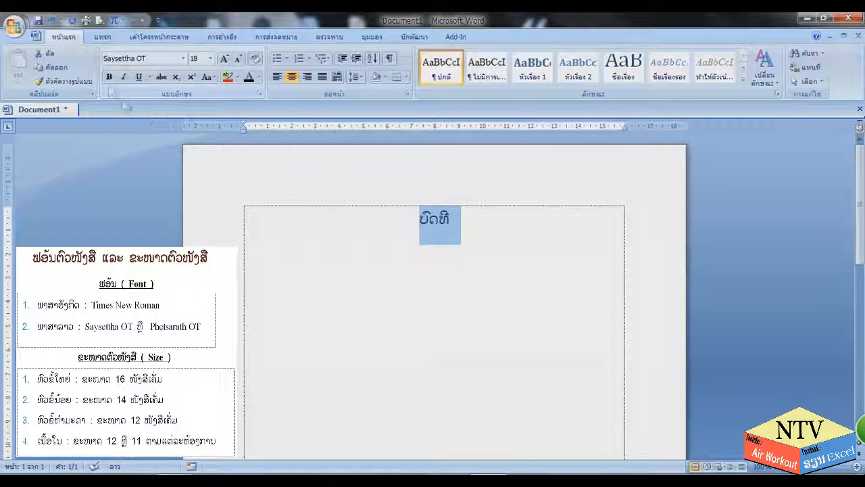
pyautogui.click(110, 78)
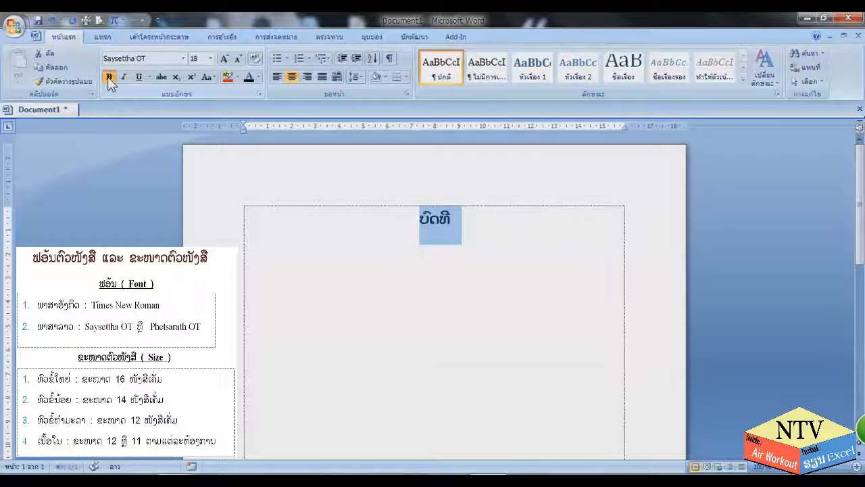
pyautogui.click(472, 227)
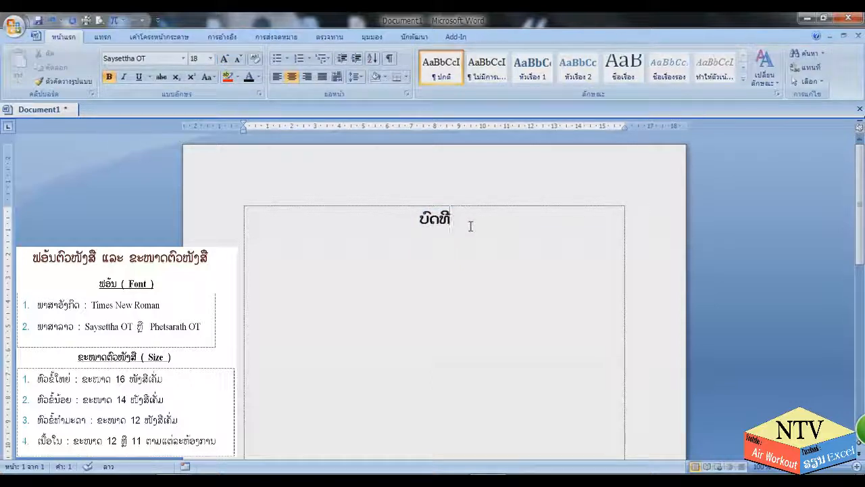
# Start a left-aligned Roman-numeral list (I, II, III) on a new line below the heading, with the font size set to 16.
pyautogui.press('Return')
pyautogui.write('່')
pyautogui.press('Return')
pyautogui.click(278, 78)
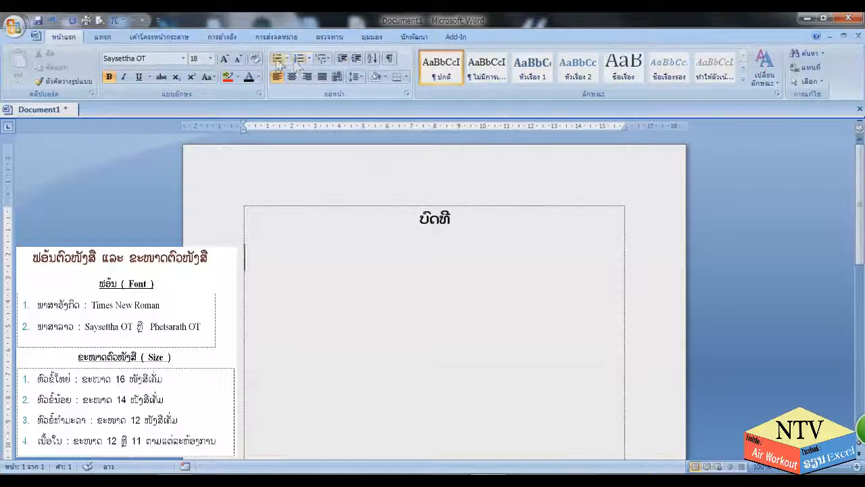
pyautogui.click(307, 59)
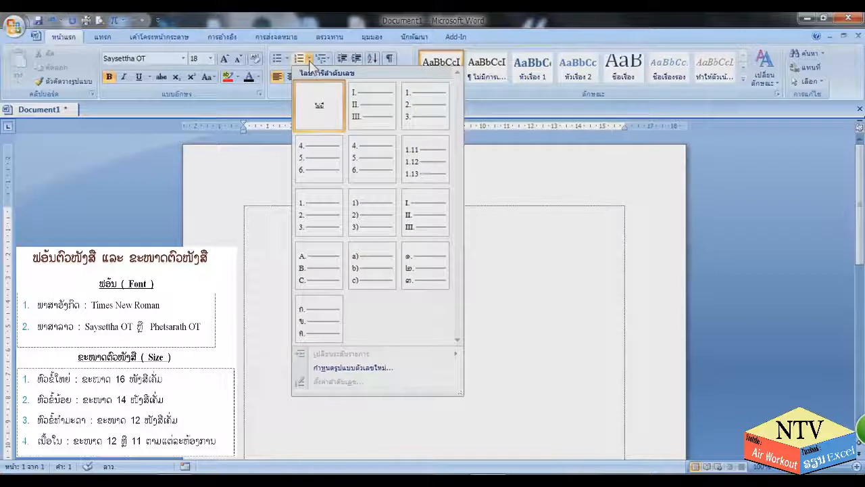
pyautogui.click(362, 106)
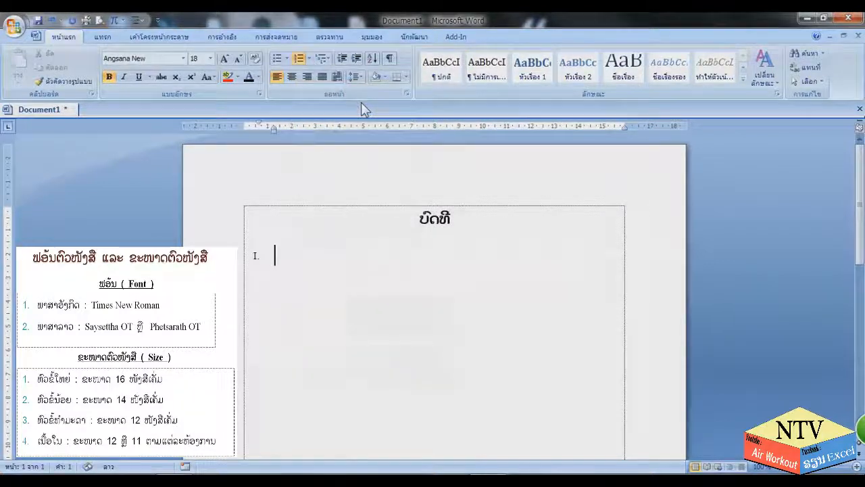
pyautogui.click(236, 61)
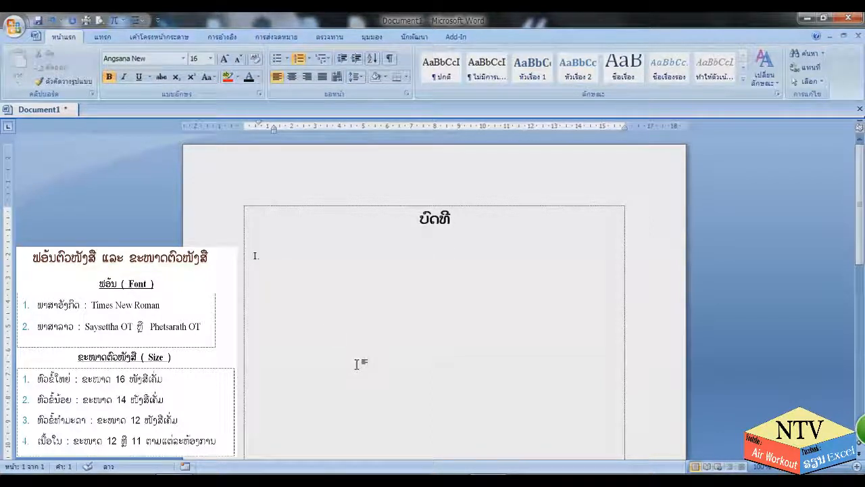
# Enter "ພາກທີ 1" as the first list item and set its font to Saysettha OT.
pyautogui.write('ພາ')
pyautogui.press('BackSpace')
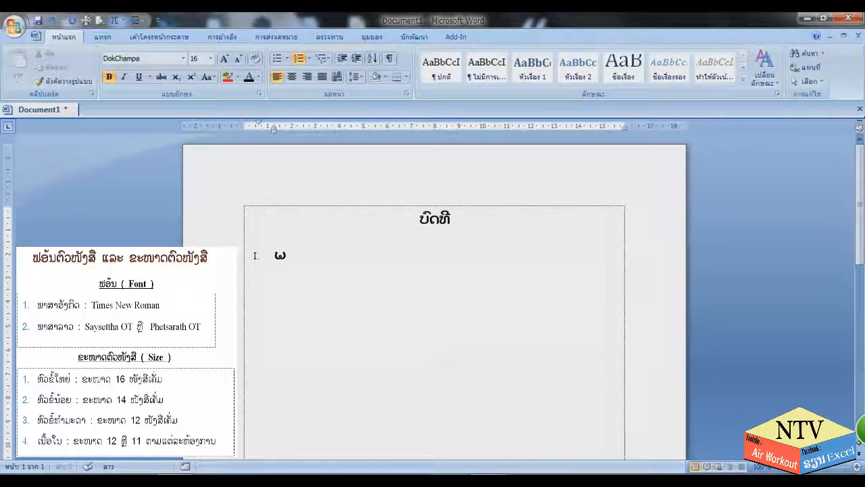
pyautogui.write('ພາກທີ 1')
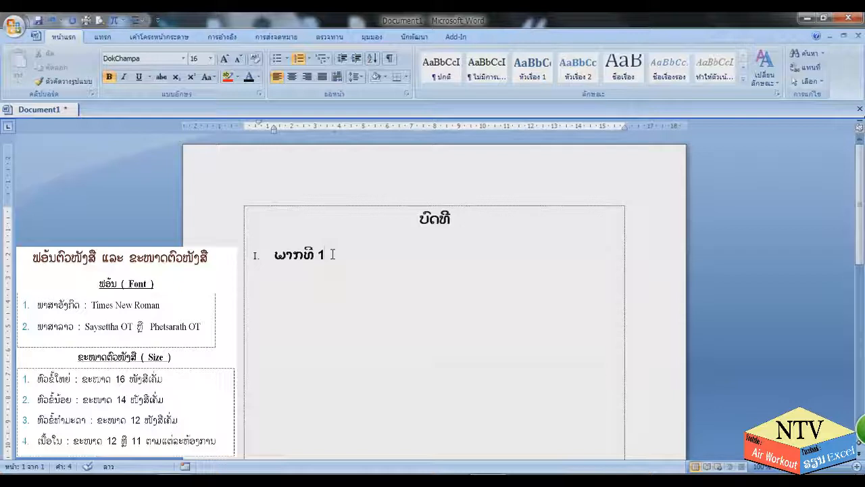
pyautogui.moveTo(334, 253); pyautogui.dragTo(262, 250)
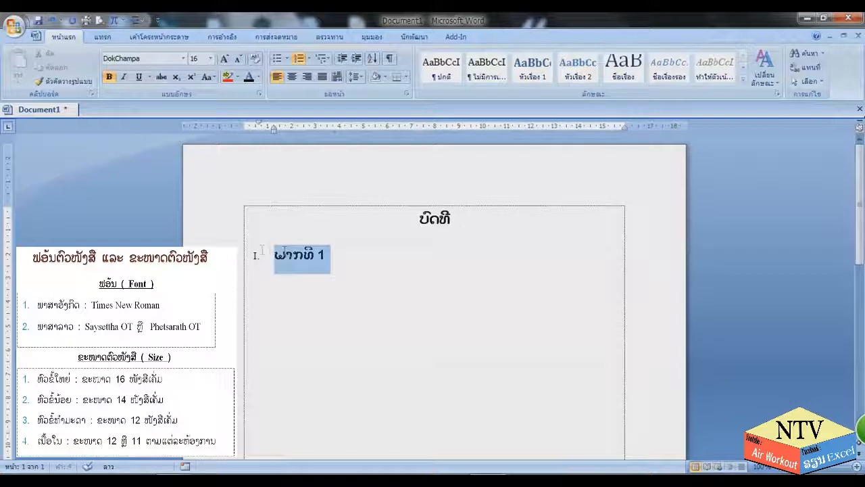
pyautogui.click(183, 58)
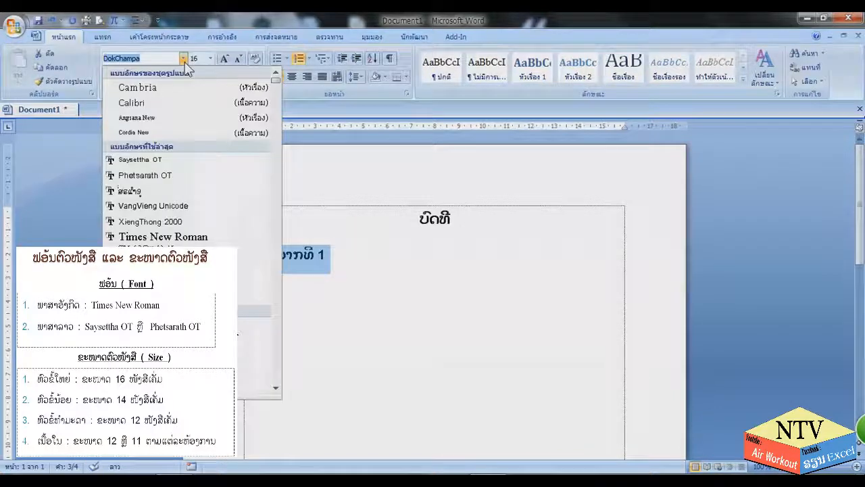
pyautogui.click(140, 160)
# Format the Roman numeral of the first list item as 16 pt bold.
pyautogui.click(260, 263)
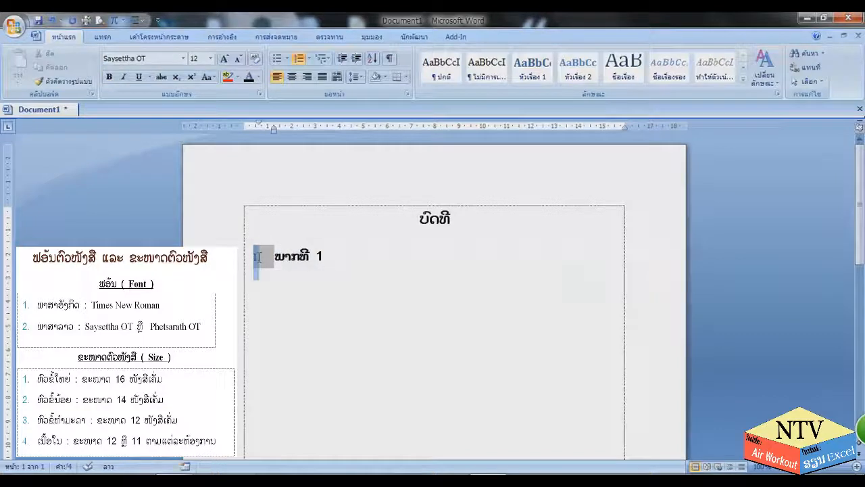
pyautogui.click(225, 59)
pyautogui.click(225, 59)
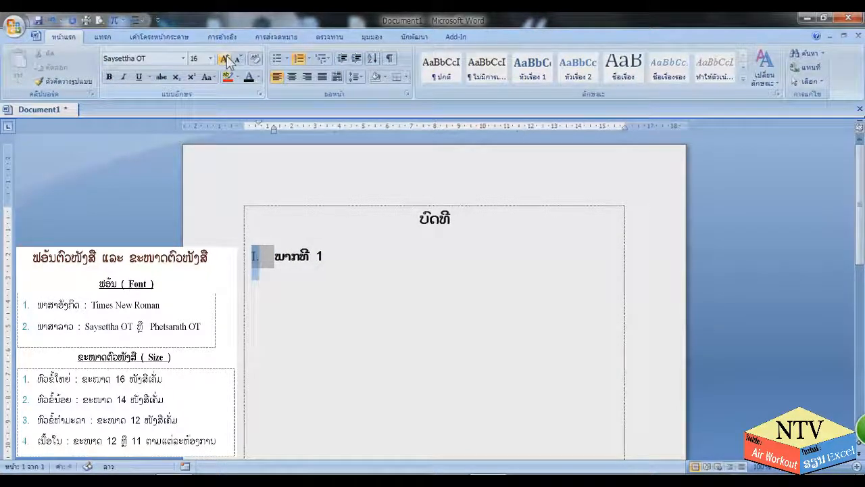
pyautogui.click(340, 255)
pyautogui.click(257, 260)
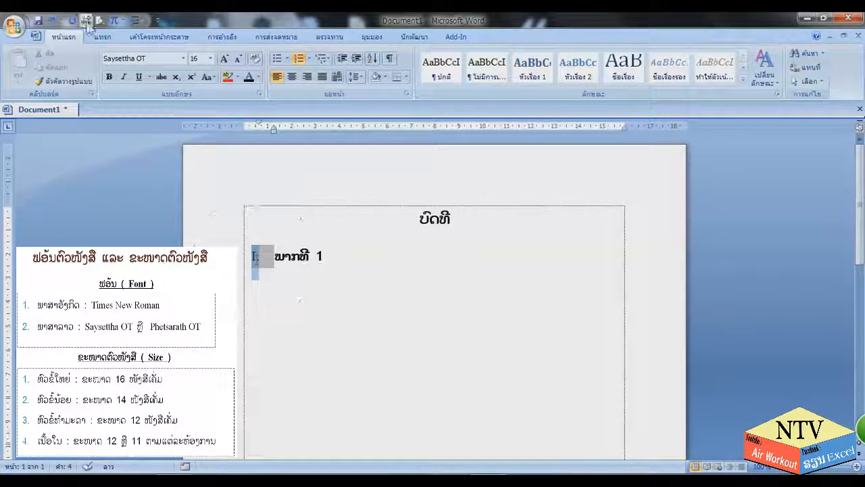
pyautogui.click(108, 76)
pyautogui.click(332, 264)
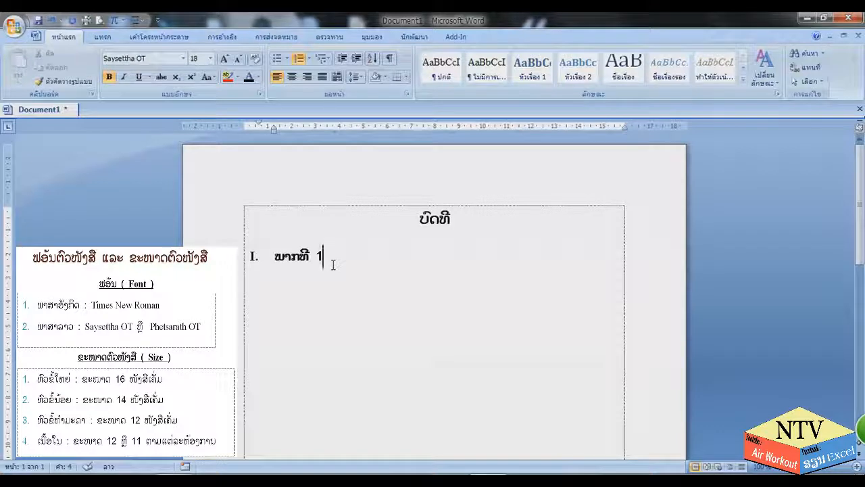
# Start an indented Arabic-numbered sub-list (1.) on the line below "ພາກທີ 1" and adjust its text indent to about 2 cm.
pyautogui.press('Return')
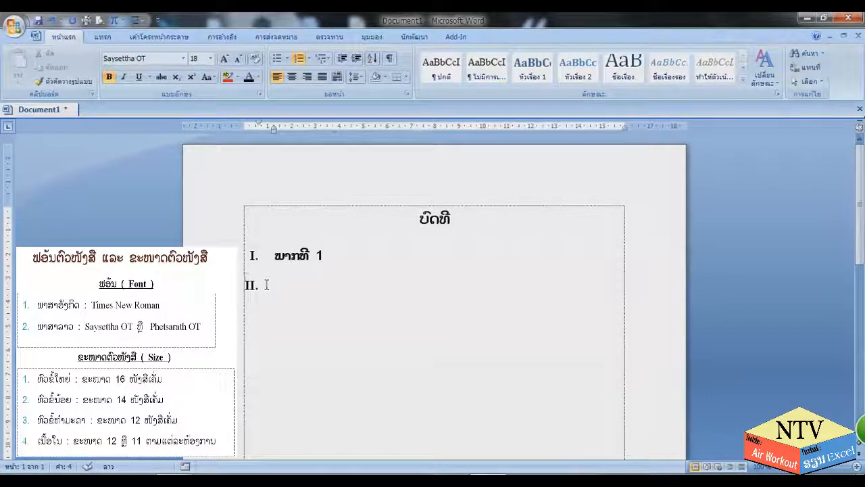
pyautogui.click(355, 61)
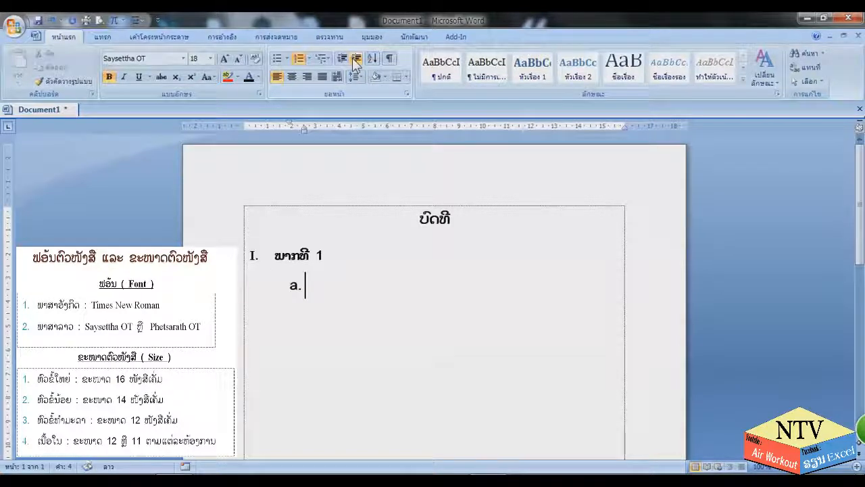
pyautogui.click(309, 59)
pyautogui.click(425, 171)
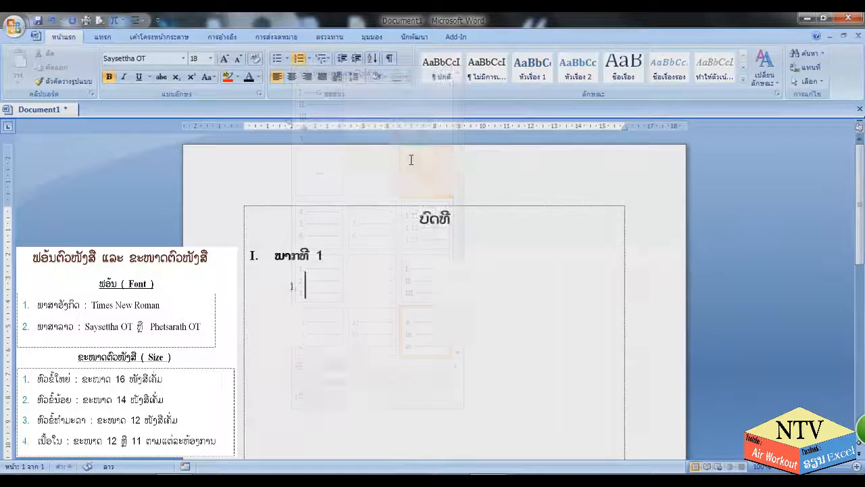
pyautogui.moveTo(305, 127)
pyautogui.mouseDown()
pyautogui.moveTo(291, 131)
pyautogui.moveTo(371, 155)
pyautogui.moveTo(307, 144)
pyautogui.mouseUp()
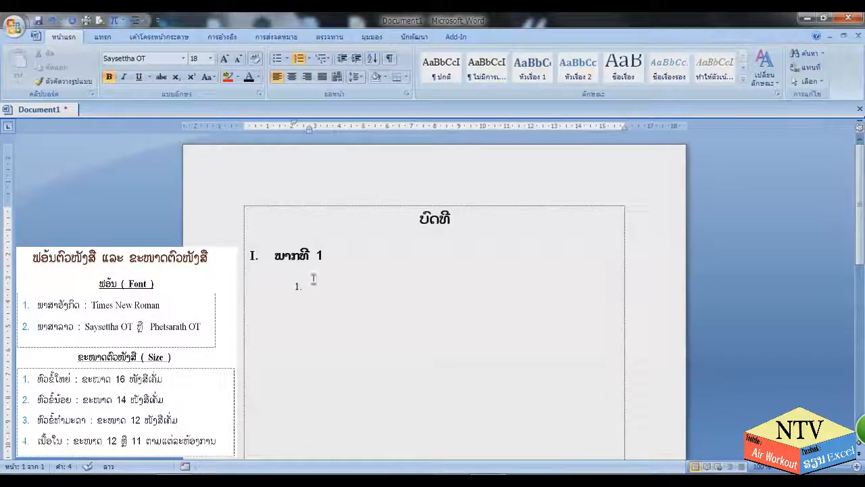
pyautogui.moveTo(310, 135); pyautogui.dragTo(291, 138)
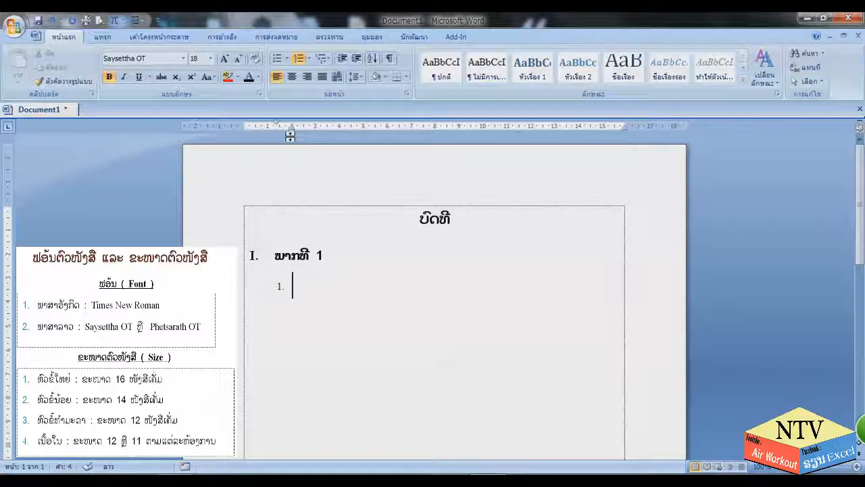
# Enter "ການພິມເອກະສານ" as the text of the first sub-list item.
pyautogui.write('ການ')
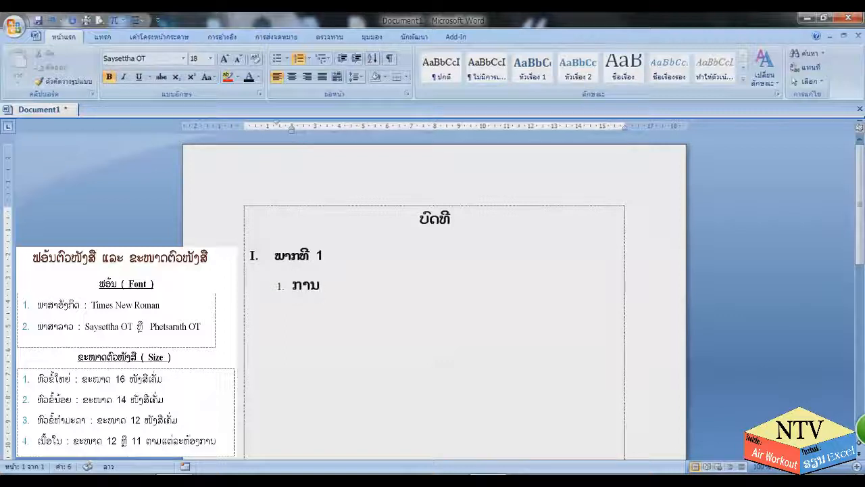
pyautogui.write('ພິມ')
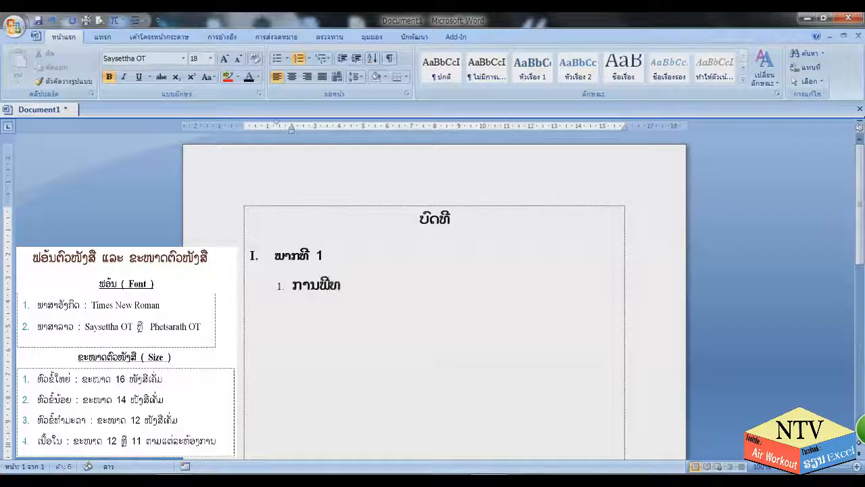
pyautogui.write('ເອກະສານ')
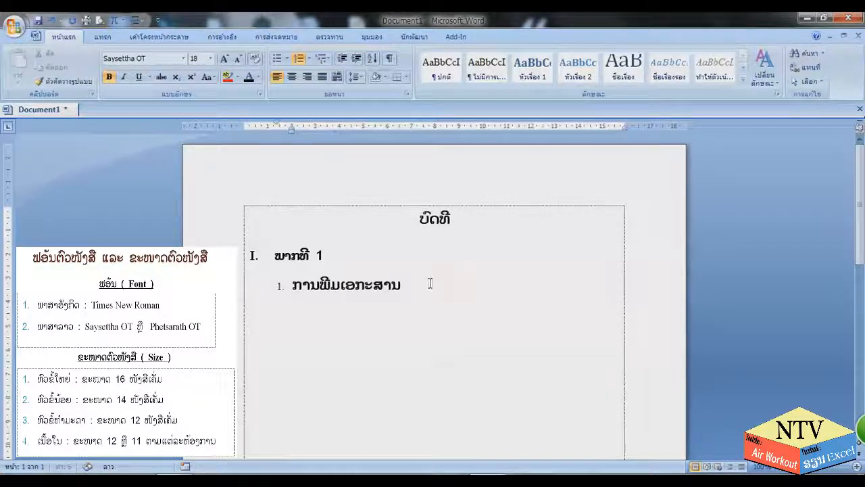
# Set the text of the first sub-list item to 14 pt and format its number to match in 14 pt bold.
pyautogui.moveTo(428, 283); pyautogui.dragTo(264, 301)
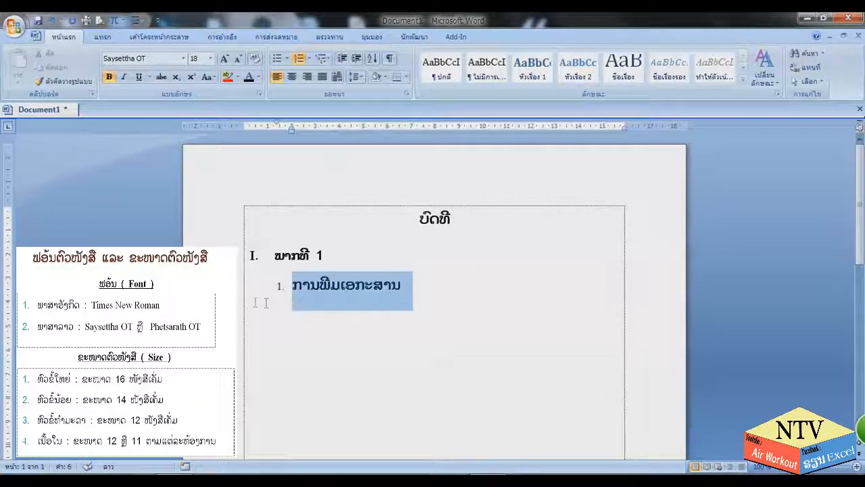
pyautogui.click(239, 58)
pyautogui.click(239, 59)
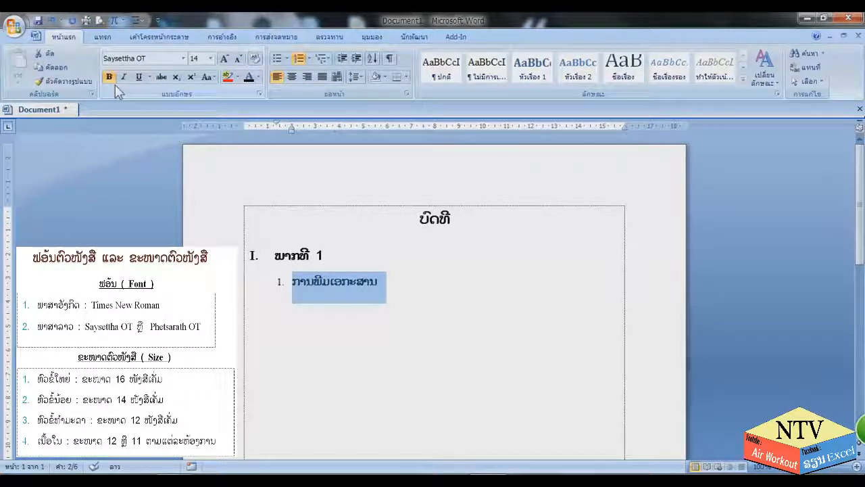
pyautogui.click(279, 282)
pyautogui.click(223, 58)
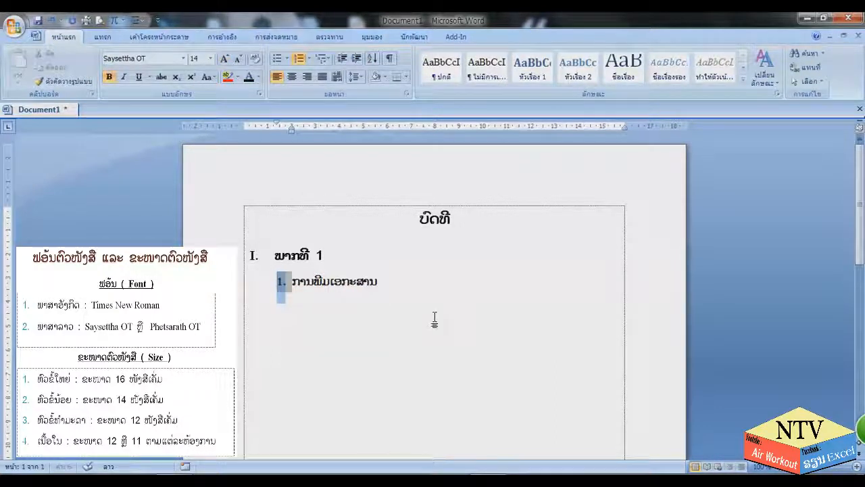
# Add an unnumbered line reading "ກ. ນິຍາມ" below the first sub-list item, aligned with its text.
pyautogui.click(387, 282)
pyautogui.press('Return')
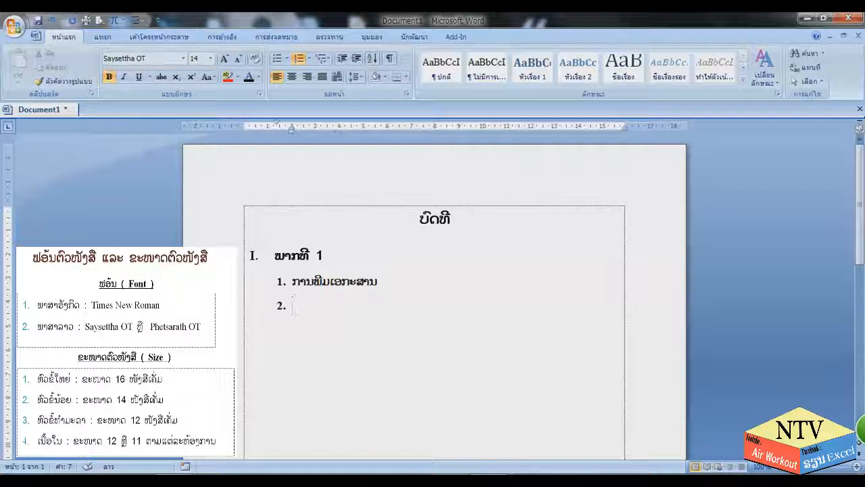
pyautogui.press('BackSpace')
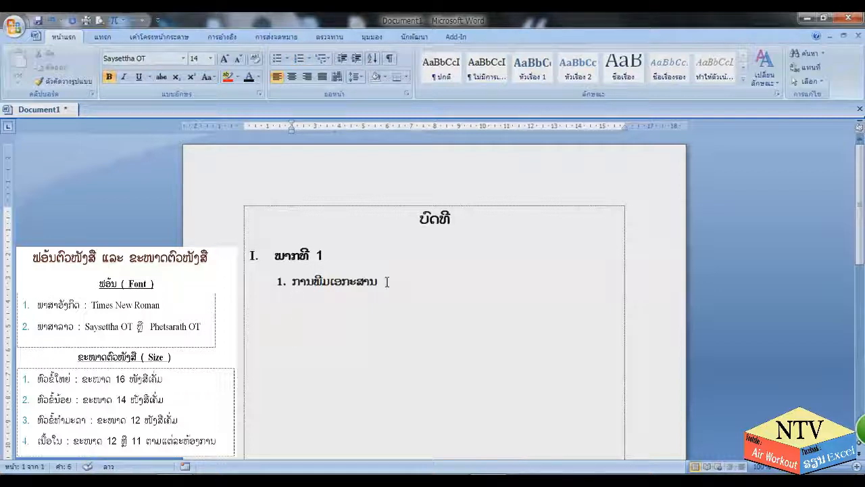
pyautogui.write('-')
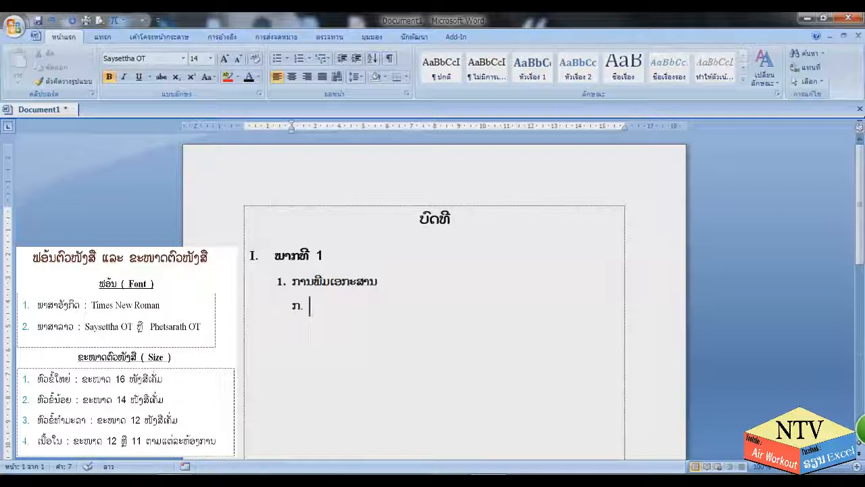
pyautogui.write('ນີ້')
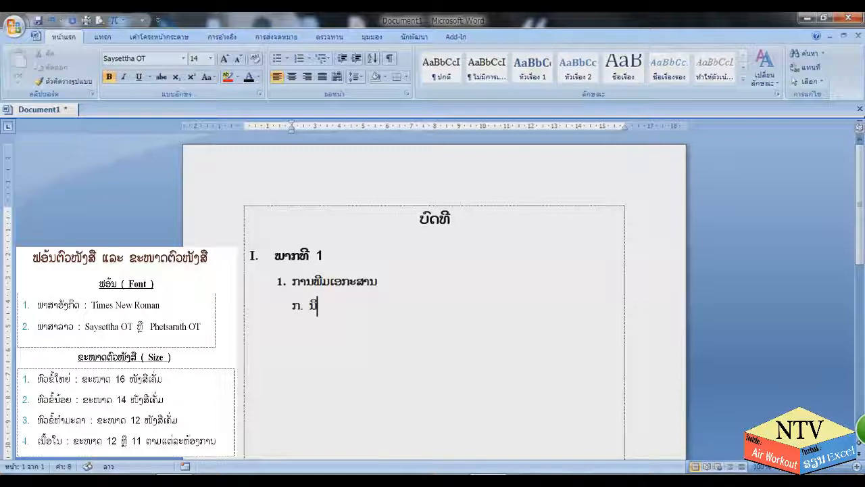
pyautogui.write('ຍາມ')
# Set the font size of the line "ກ. ນິຍາມ" to 12 pt.
pyautogui.moveTo(344, 303); pyautogui.dragTo(298, 310)
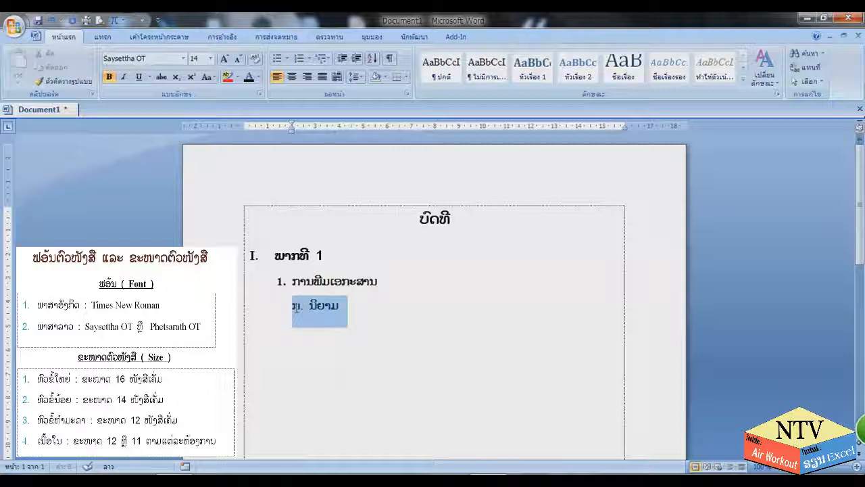
pyautogui.click(238, 60)
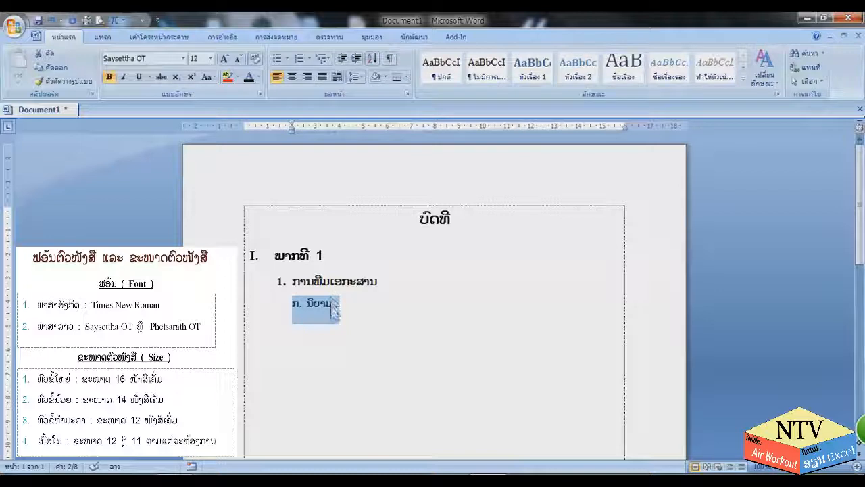
pyautogui.click(108, 77)
pyautogui.click(356, 315)
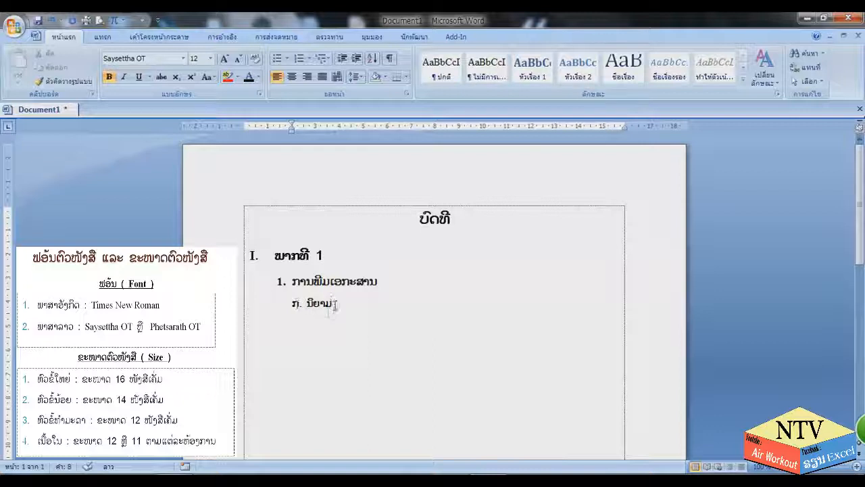
pyautogui.tripleClick(296, 302)
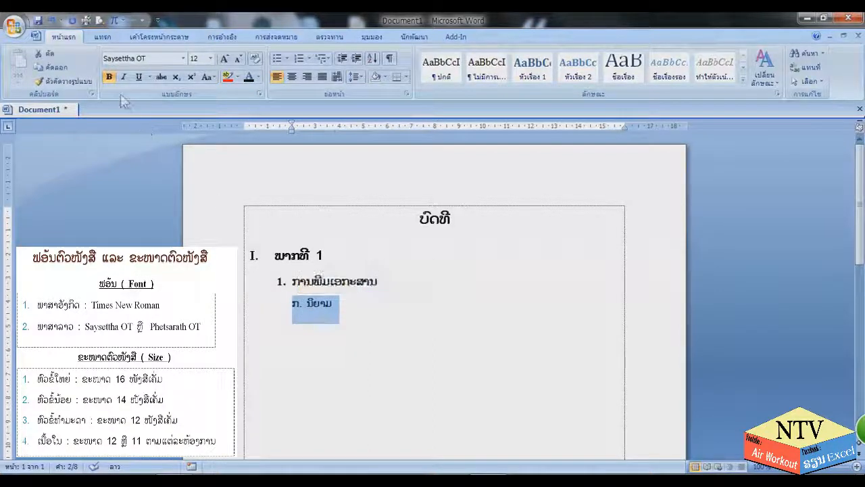
pyautogui.click(149, 77)
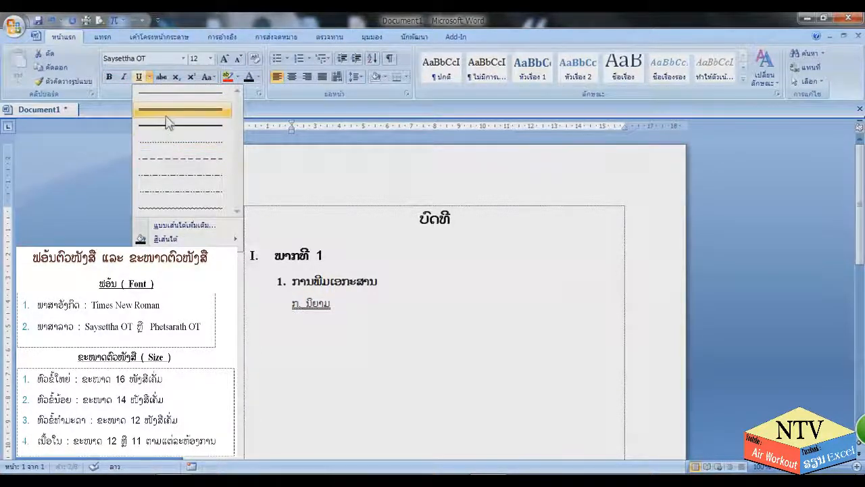
pyautogui.click(411, 299)
pyautogui.click(411, 298)
# Format the line "ກ. ນິຍາມ" in bold.
pyautogui.moveTo(333, 304); pyautogui.dragTo(294, 306)
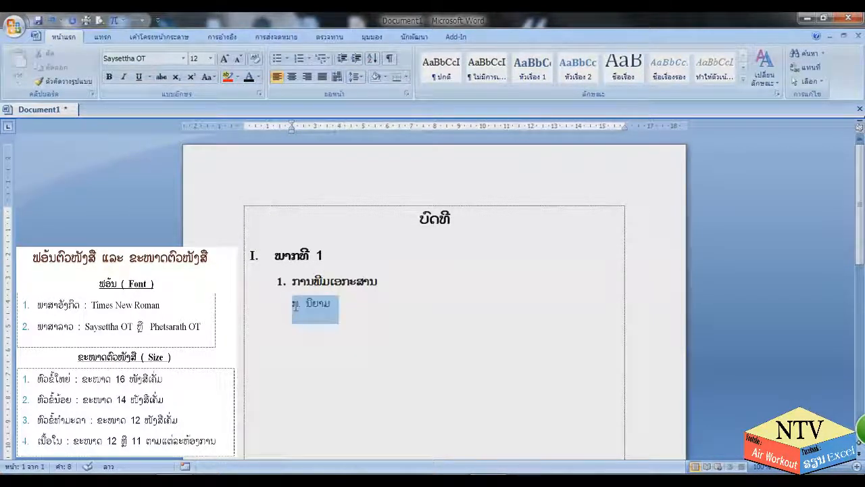
pyautogui.click(109, 79)
pyautogui.click(357, 301)
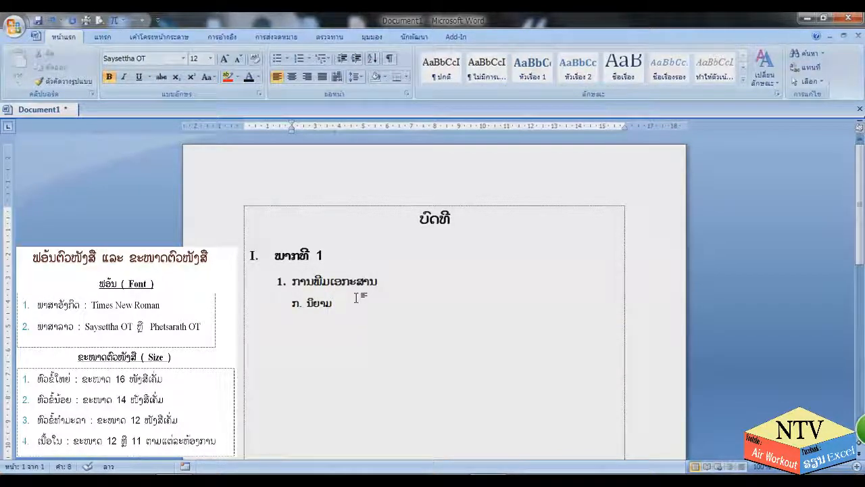
# Add a round-bulleted line reading "ຄັ້ງທີ່ 1" below "ກ. ນິຍາມ" and remove the bold from its text.
pyautogui.press('Return')
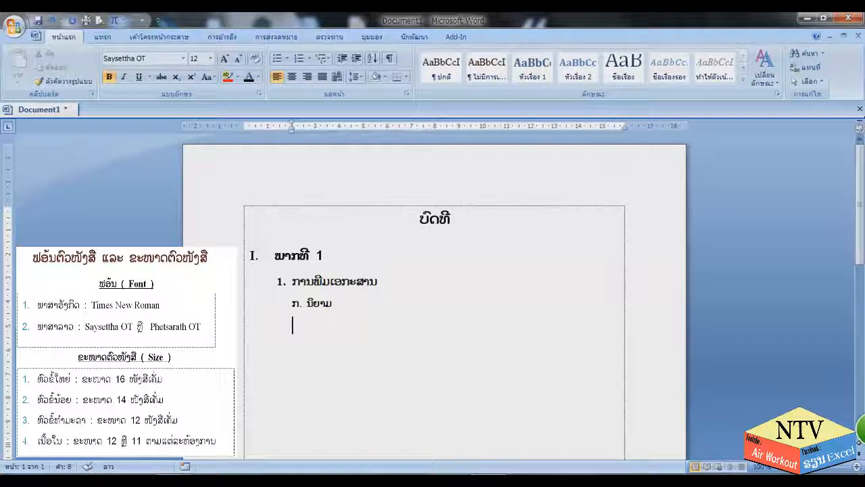
pyautogui.click(287, 59)
pyautogui.click(404, 124)
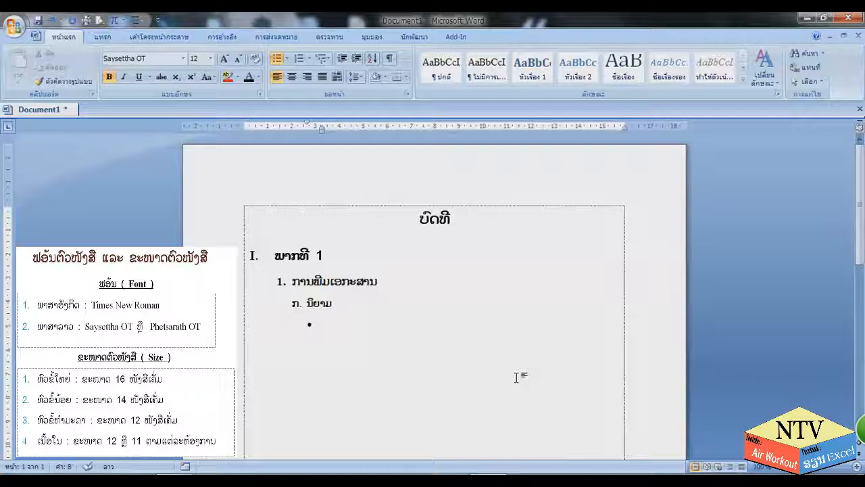
pyautogui.write('ດັ່ງທີ່')
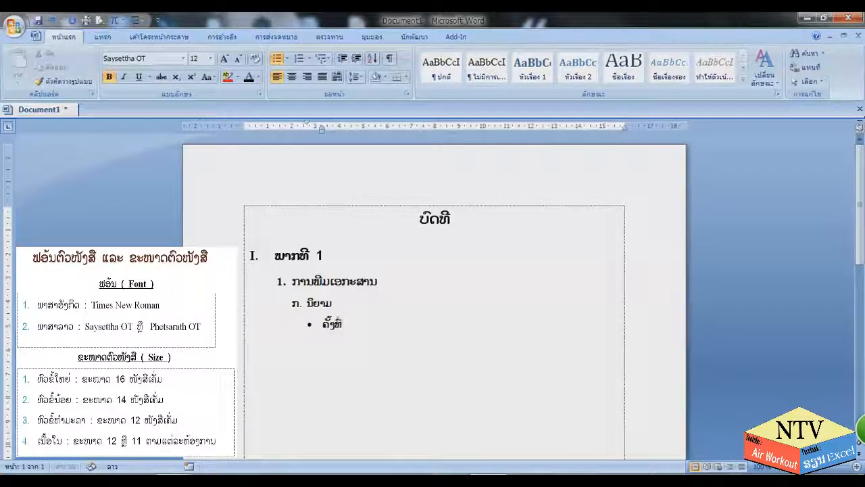
pyautogui.write('1')
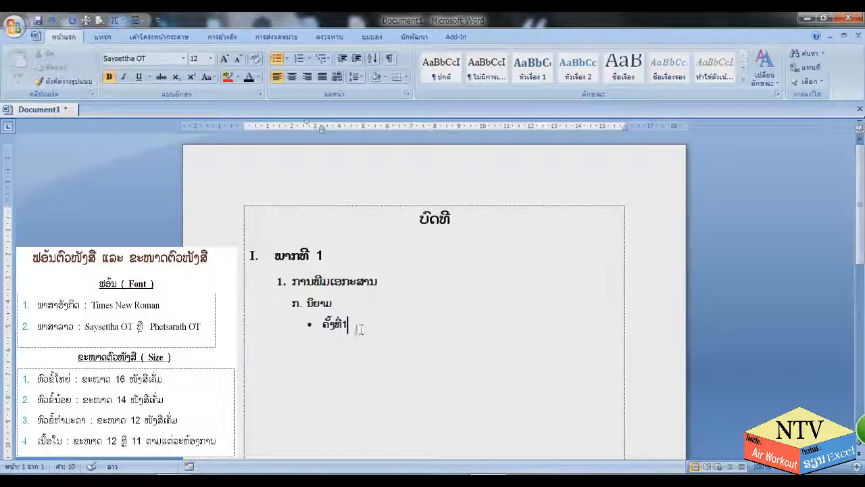
pyautogui.moveTo(361, 329); pyautogui.dragTo(323, 328)
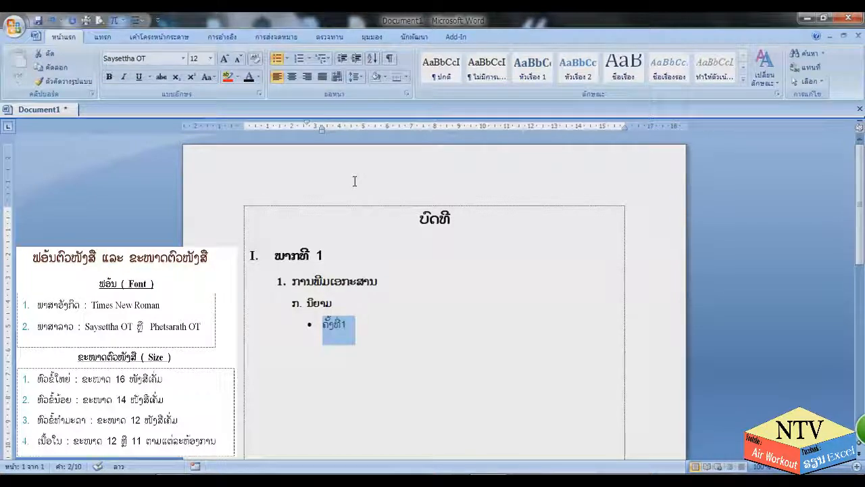
pyautogui.click(345, 325)
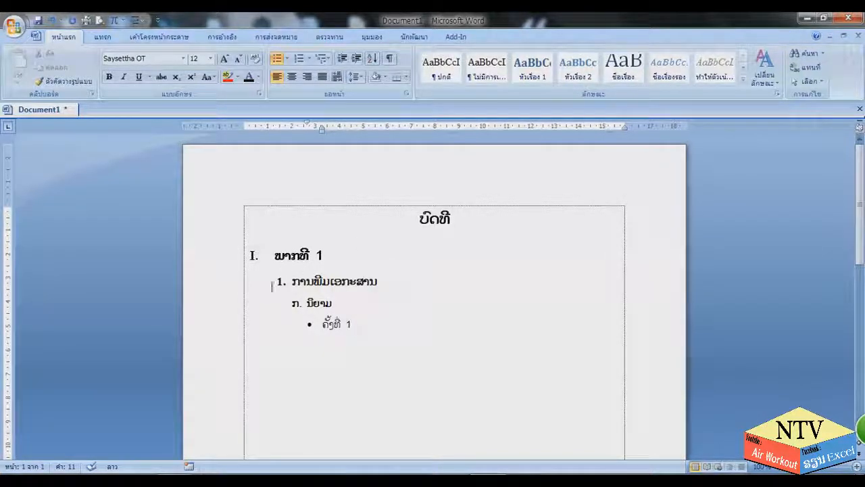
pyautogui.click(308, 255)
pyautogui.click(330, 282)
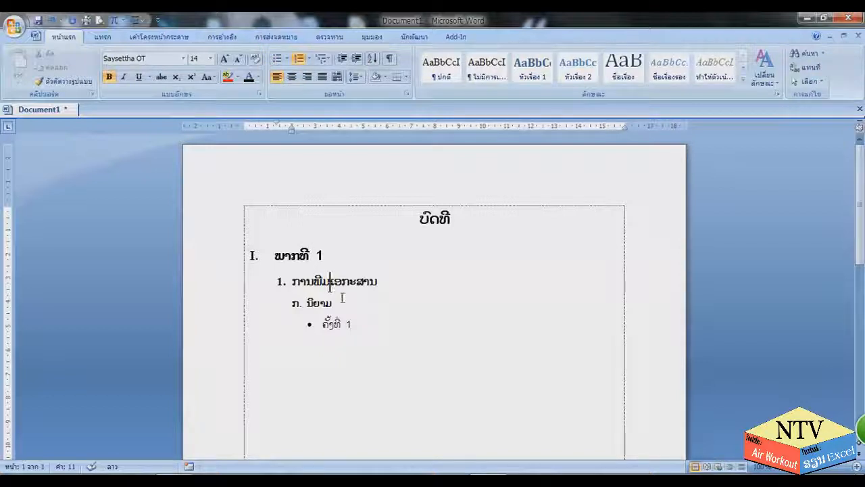
pyautogui.click(353, 321)
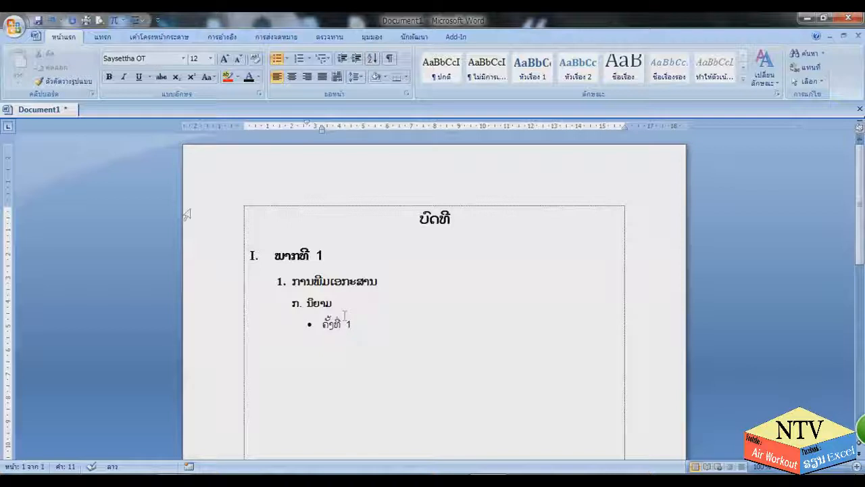
# Change the document's page orientation to landscape.
pyautogui.click(144, 39)
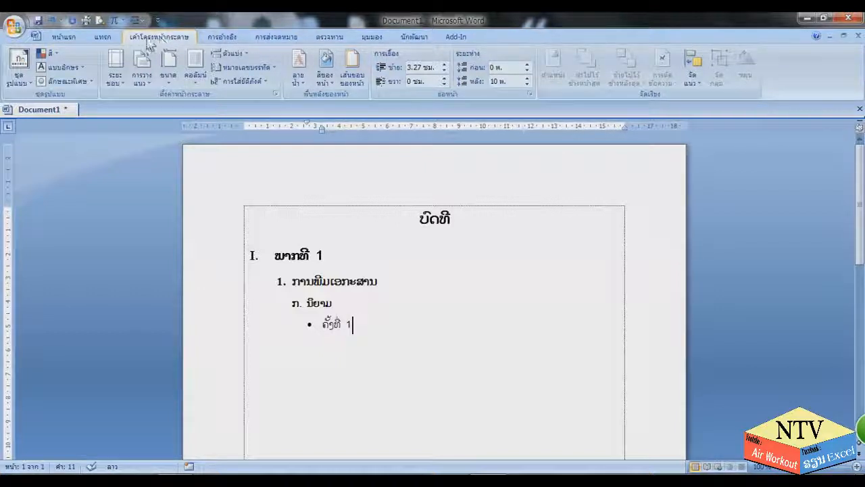
pyautogui.click(116, 80)
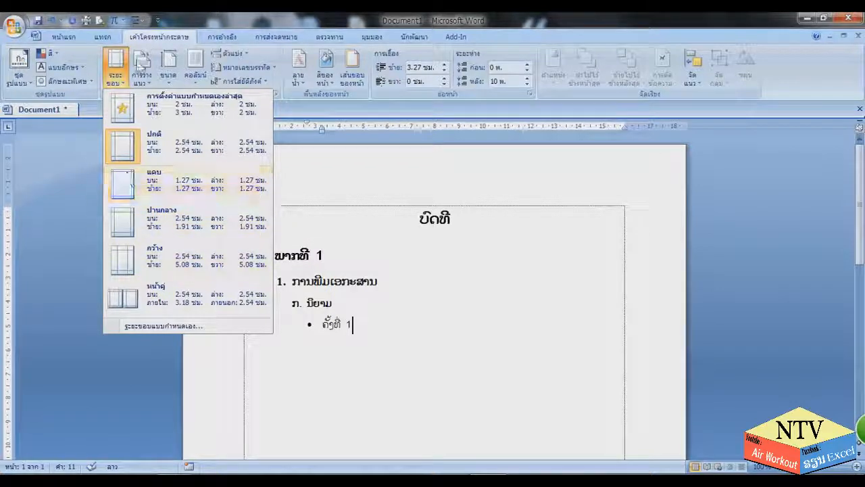
pyautogui.click(142, 71)
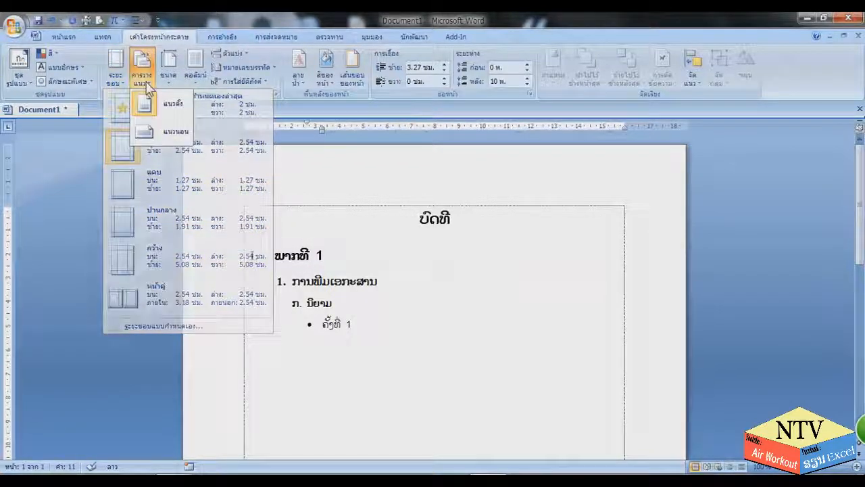
pyautogui.click(150, 130)
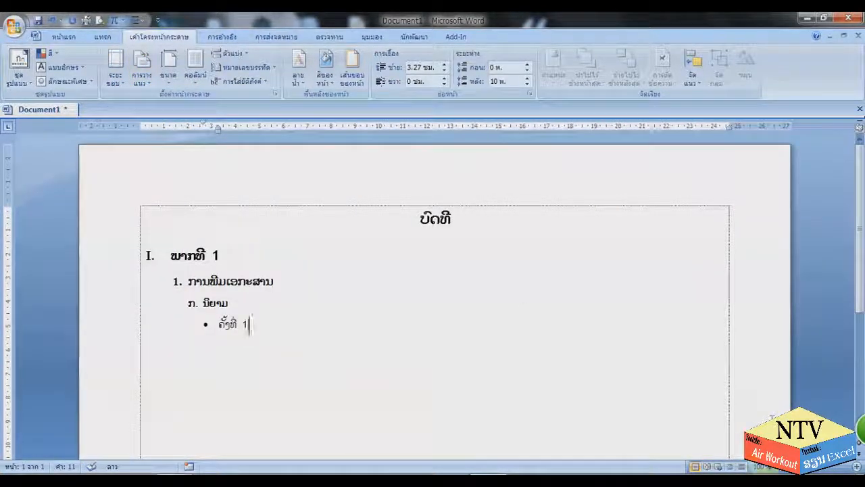
pyautogui.scroll(-4, 551, 346)
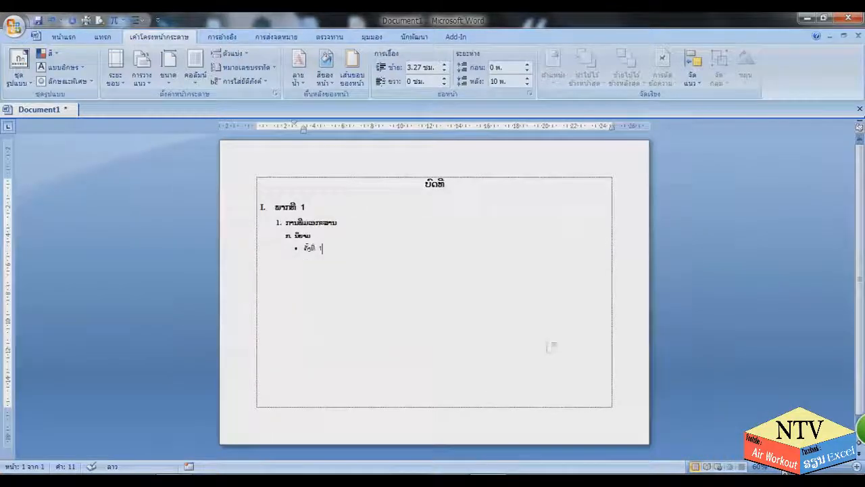
# Switch the page orientation to portrait and back to landscape twice to compare the two layouts.
pyautogui.click(143, 69)
pyautogui.click(165, 107)
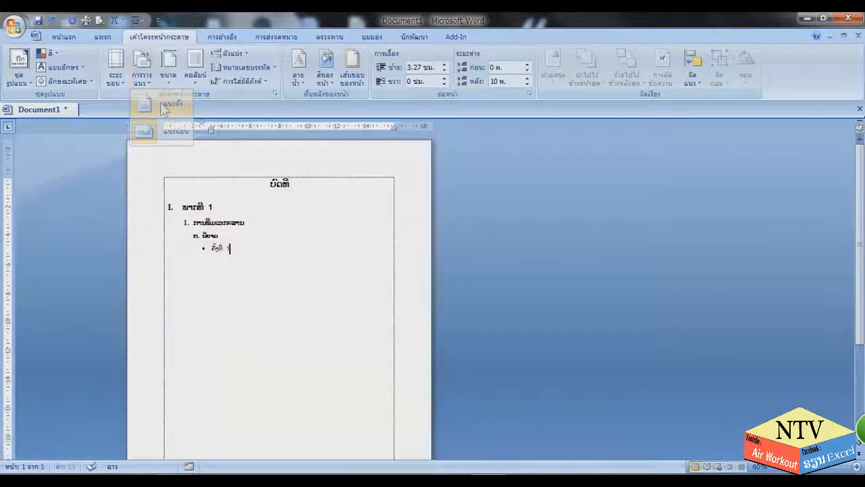
pyautogui.click(143, 70)
pyautogui.click(167, 130)
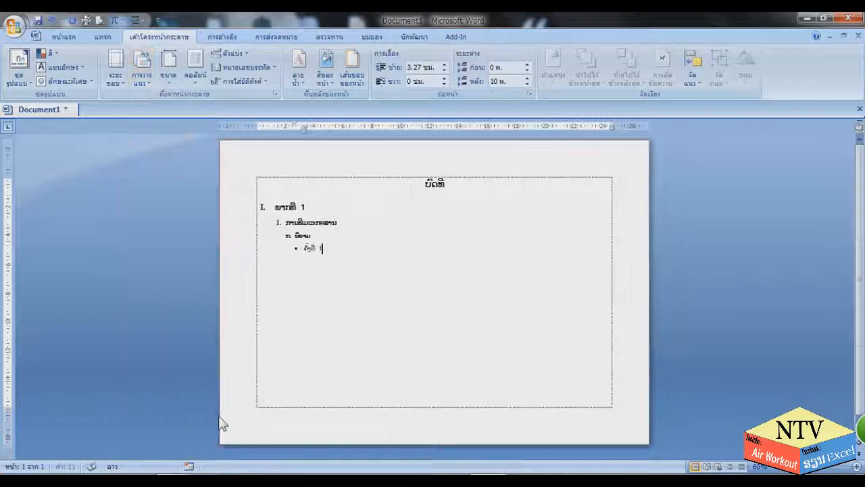
pyautogui.click(150, 80)
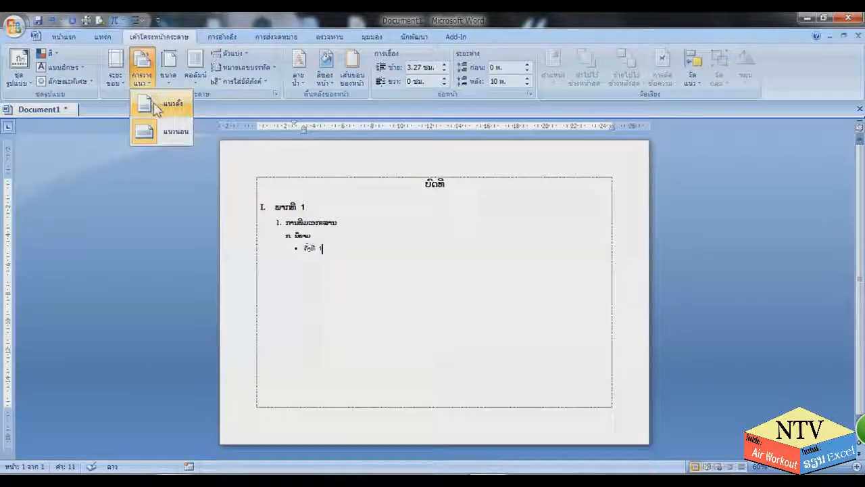
pyautogui.click(155, 104)
pyautogui.click(144, 79)
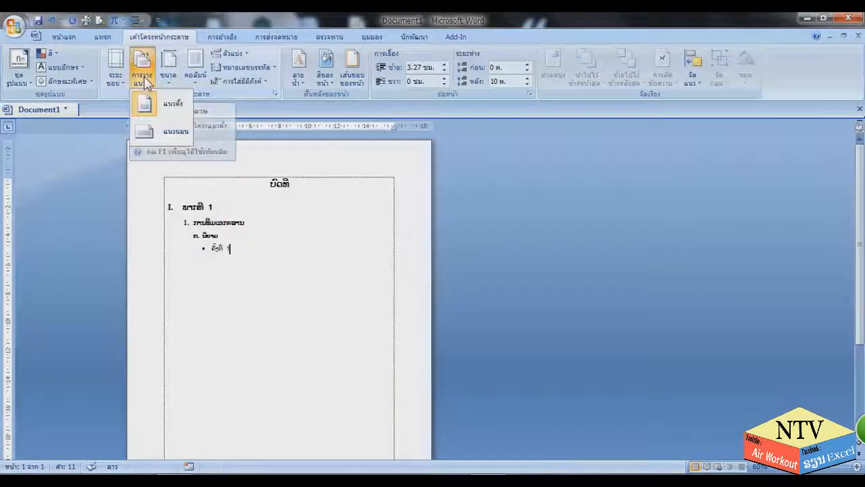
pyautogui.click(151, 130)
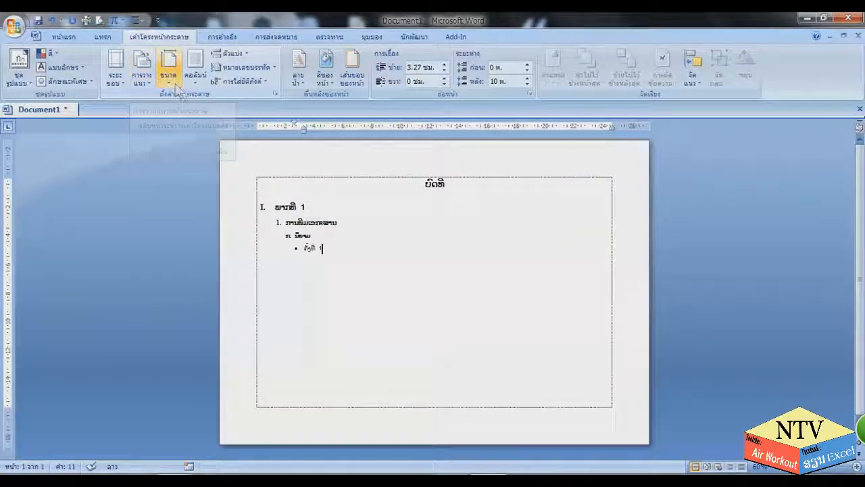
# Examine the preset paper sizes available for the document, leaving the selection as it is.
pyautogui.click(169, 81)
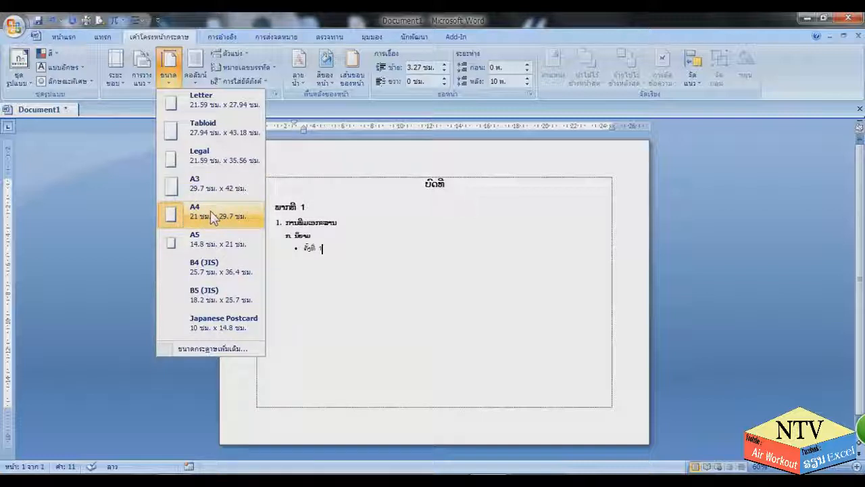
pyautogui.click(358, 254)
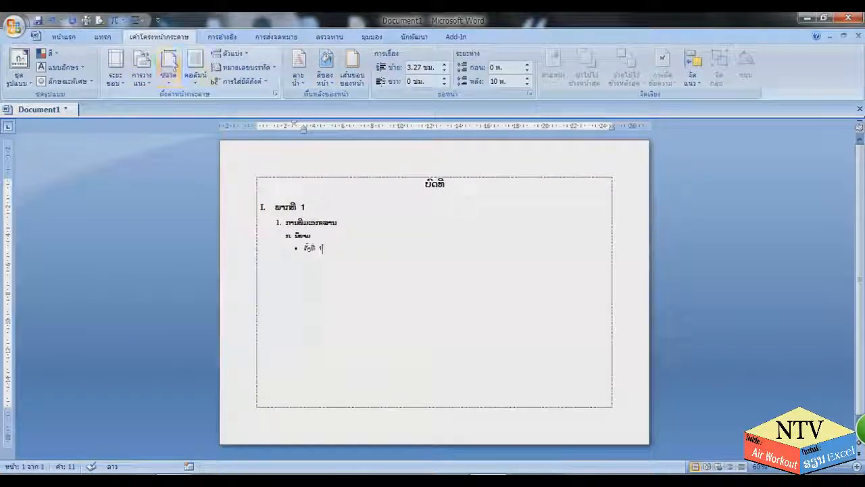
pyautogui.click(104, 39)
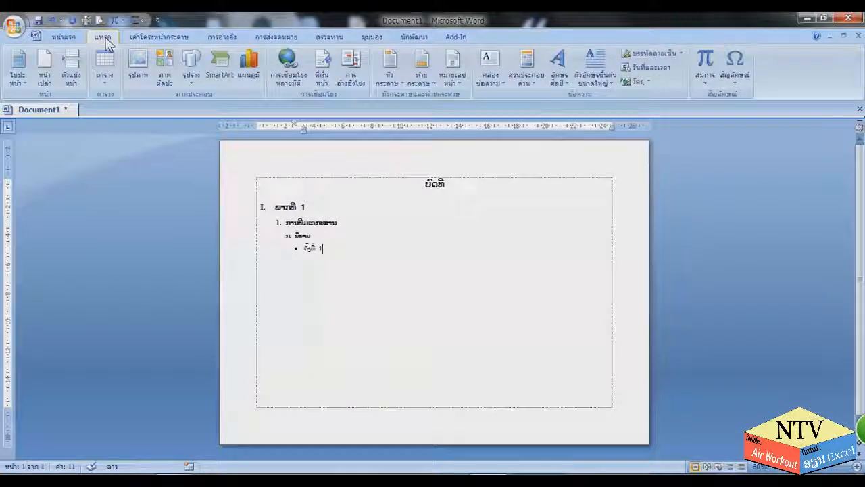
pyautogui.click(65, 39)
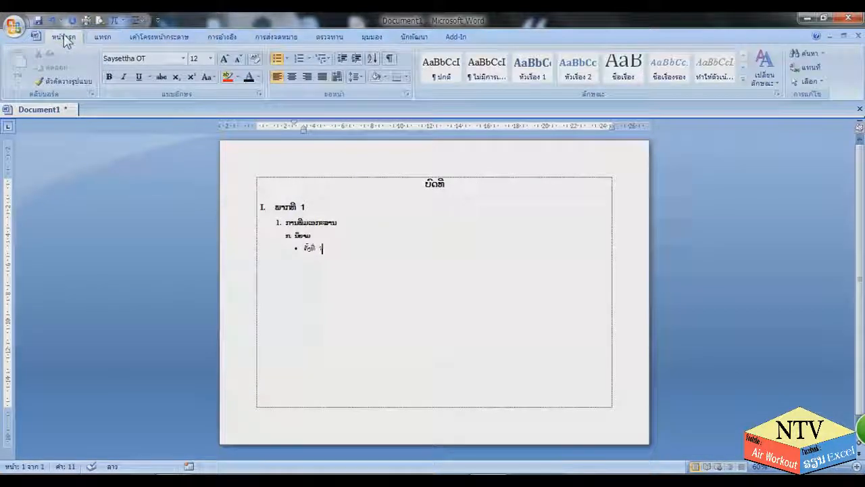